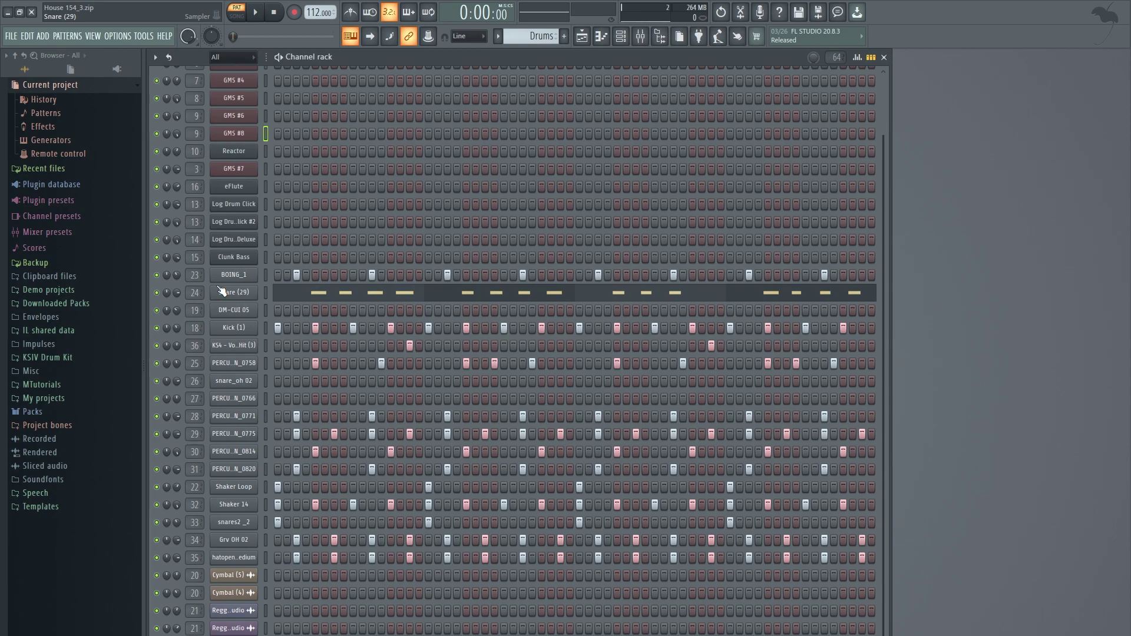
Solo the Kick (1) channel and play the Drums pattern to audition it.
{"action": "right_click", "coordinate": [156, 328]}
{"action": "key", "text": "space"}
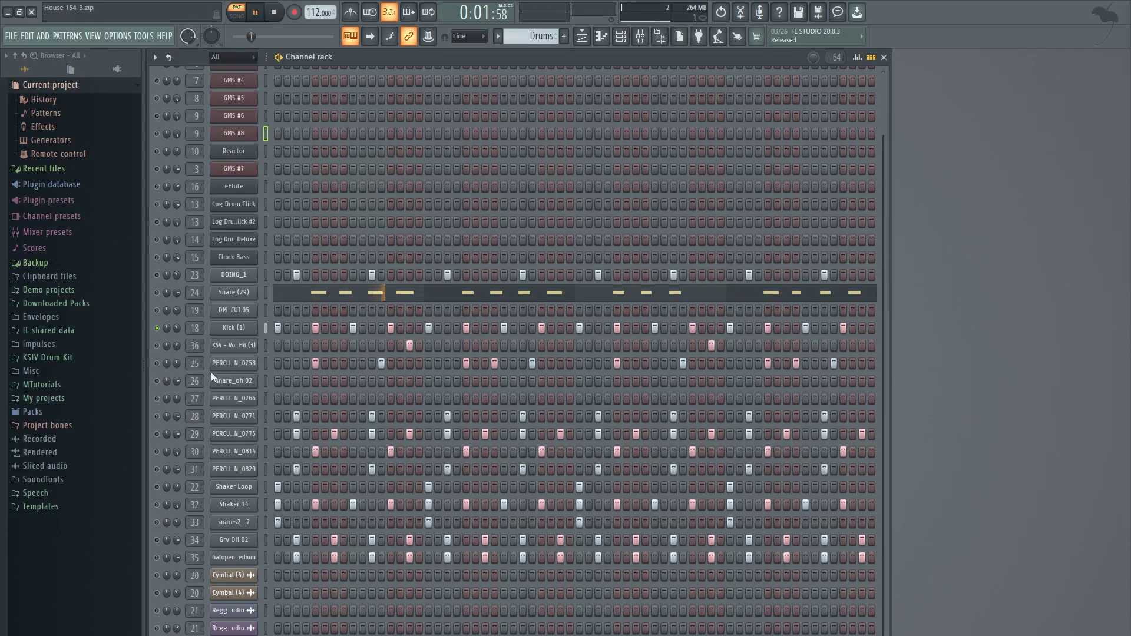
{"action": "key", "text": "space"}
Solo the KS4 vocal hit and PERCUSSION_0758 channels in turn and play each one.
{"action": "right_click", "coordinate": [160, 347]}
{"action": "left_click", "coordinate": [161, 352]}
{"action": "key", "text": "space"}
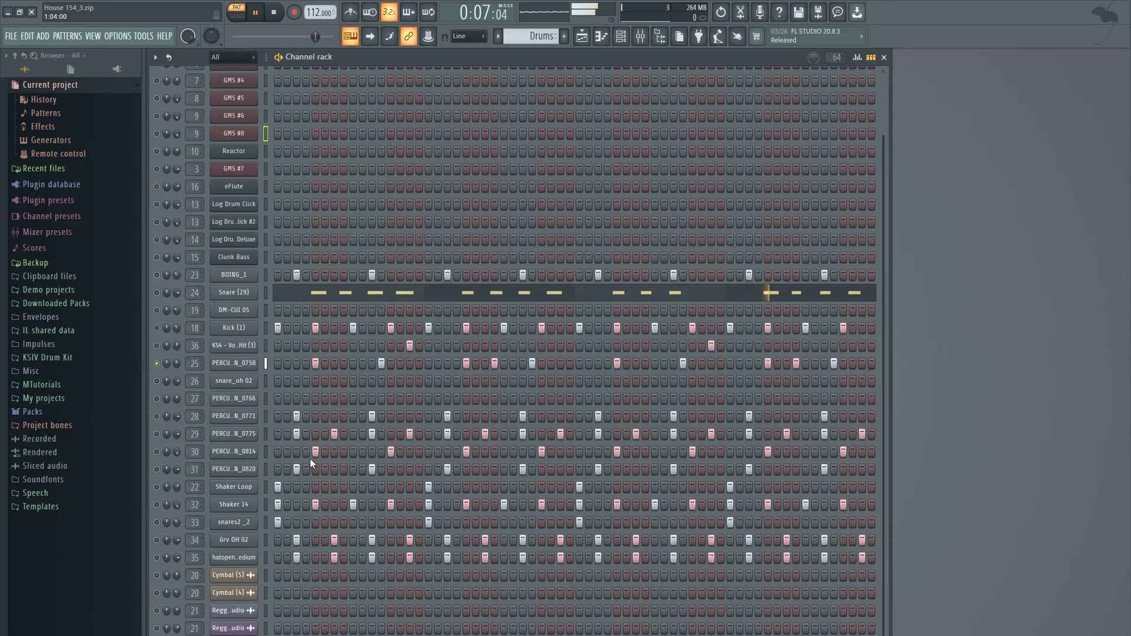
{"action": "key", "text": "space"}
Audition the PERCUSSION_0771 and PERCUSSION_0775 channels by soloing each in turn and playing the pattern.
{"action": "right_click", "coordinate": [159, 419]}
{"action": "left_click", "coordinate": [164, 422]}
{"action": "key", "text": "space"}
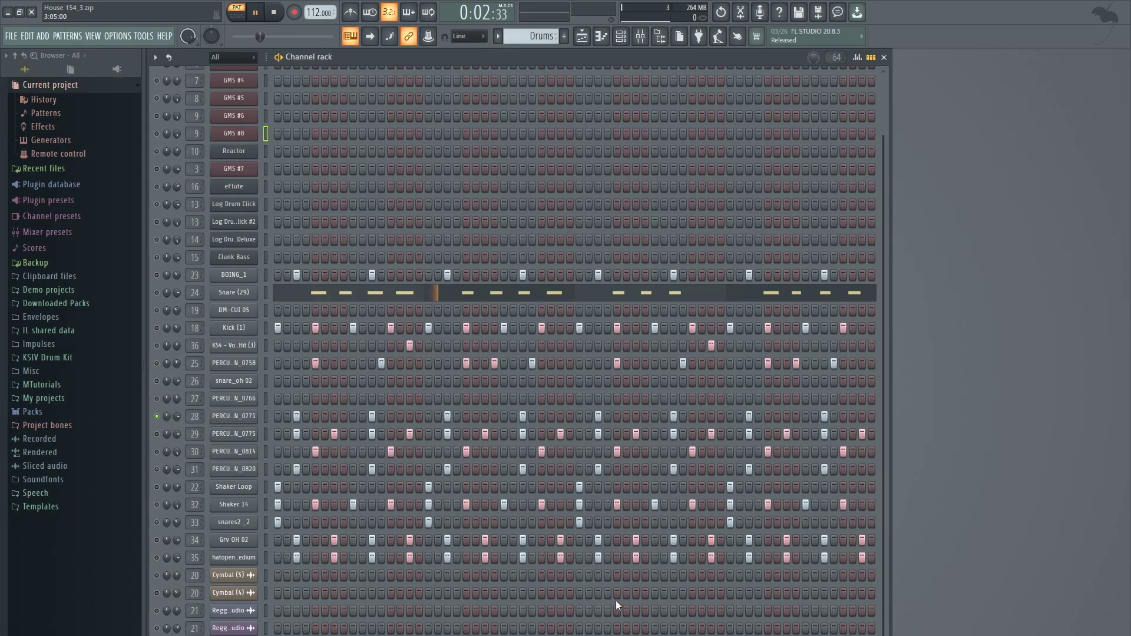
{"action": "key", "text": "space"}
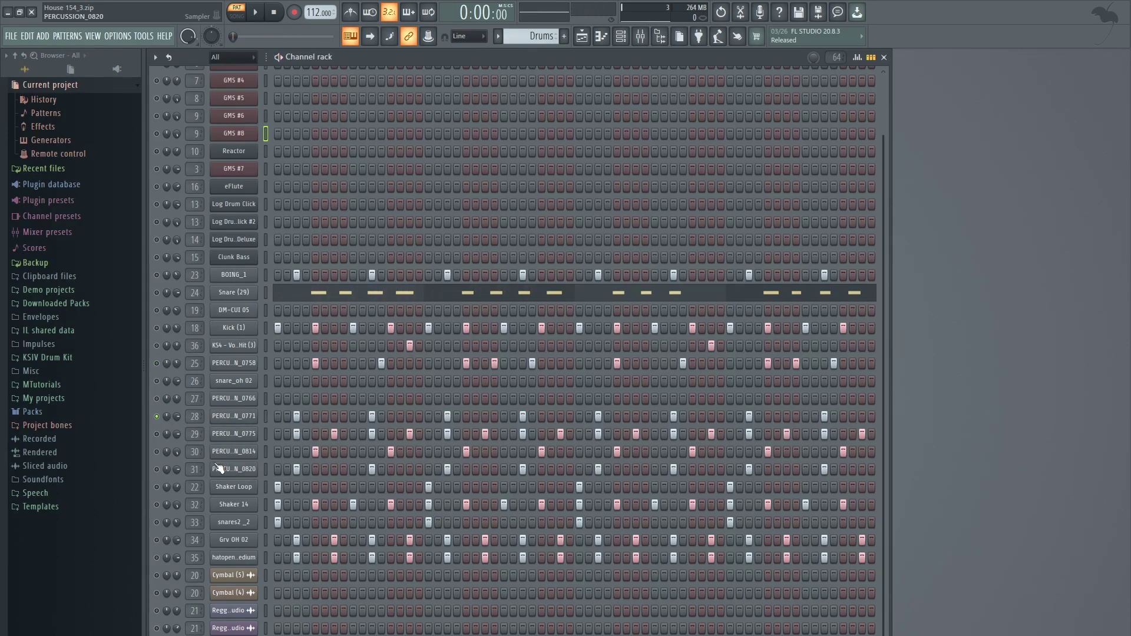
{"action": "right_click", "coordinate": [159, 436]}
{"action": "left_click", "coordinate": [162, 439]}
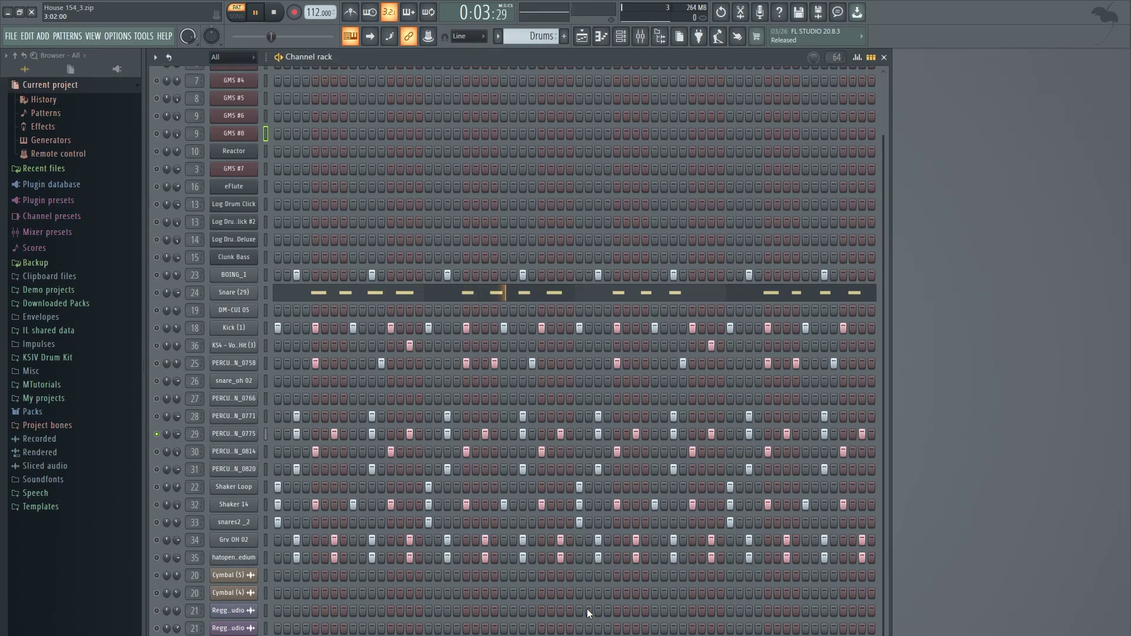
Audition the PERCUSSION_0814 and PERCUSSION_0820 channels by soloing each in turn and playing the pattern.
{"action": "right_click", "coordinate": [159, 452]}
{"action": "left_click", "coordinate": [163, 457]}
{"action": "key", "text": "space"}
{"action": "left_click", "coordinate": [156, 470]}
{"action": "key", "text": "space"}
{"action": "key", "text": "space"}
Solo the Shaker Loop and Shaker 14 channels one after the other and listen to each.
{"action": "left_click", "coordinate": [157, 487]}
{"action": "key", "text": "space"}
{"action": "right_click", "coordinate": [157, 504]}
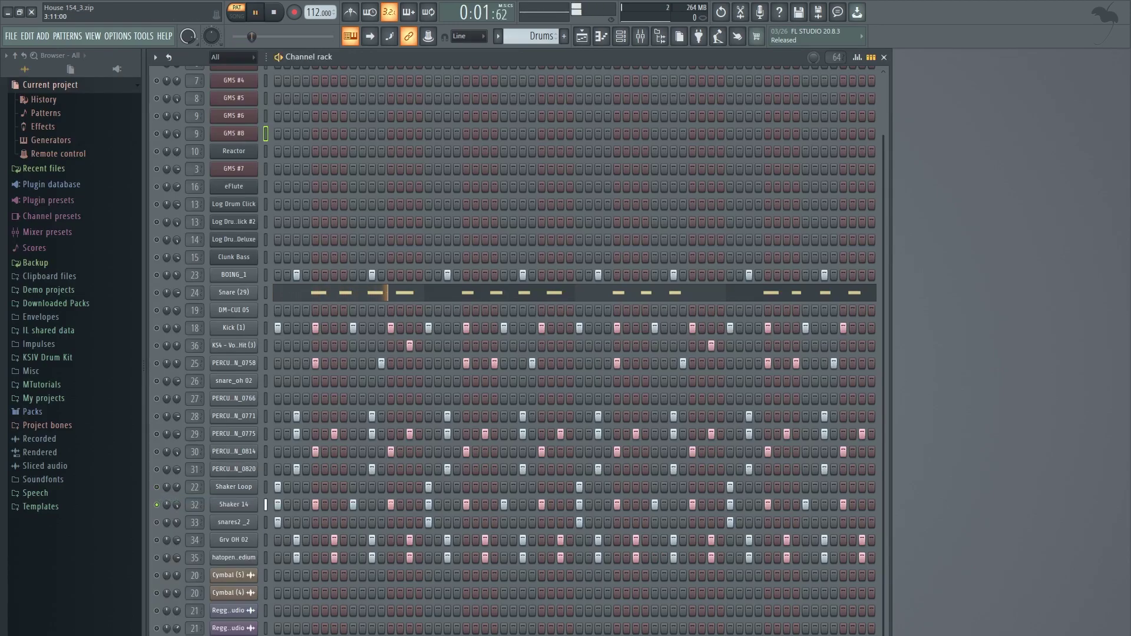
{"action": "key", "text": "space"}
Audition the snares2 _2, Grv OH 02 and open hi-hat channels at the end of the drum list, each soloed in turn.
{"action": "right_click", "coordinate": [156, 505]}
{"action": "left_click", "coordinate": [180, 499]}
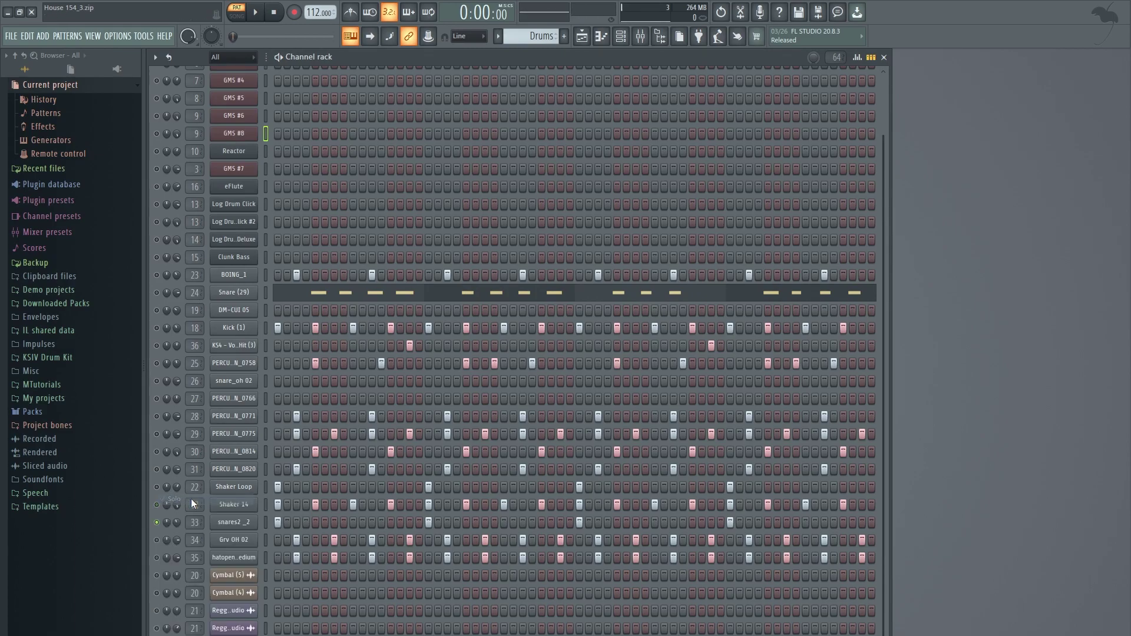
{"action": "key", "text": "space"}
{"action": "key", "text": "space"}
{"action": "key", "text": "space"}
{"action": "right_click", "coordinate": [157, 558]}
{"action": "left_click", "coordinate": [187, 494]}
{"action": "key", "text": "space"}
Play the BOING_1 channel soloed, and likewise solo and play the Snare (29) channel.
{"action": "key", "text": "space"}
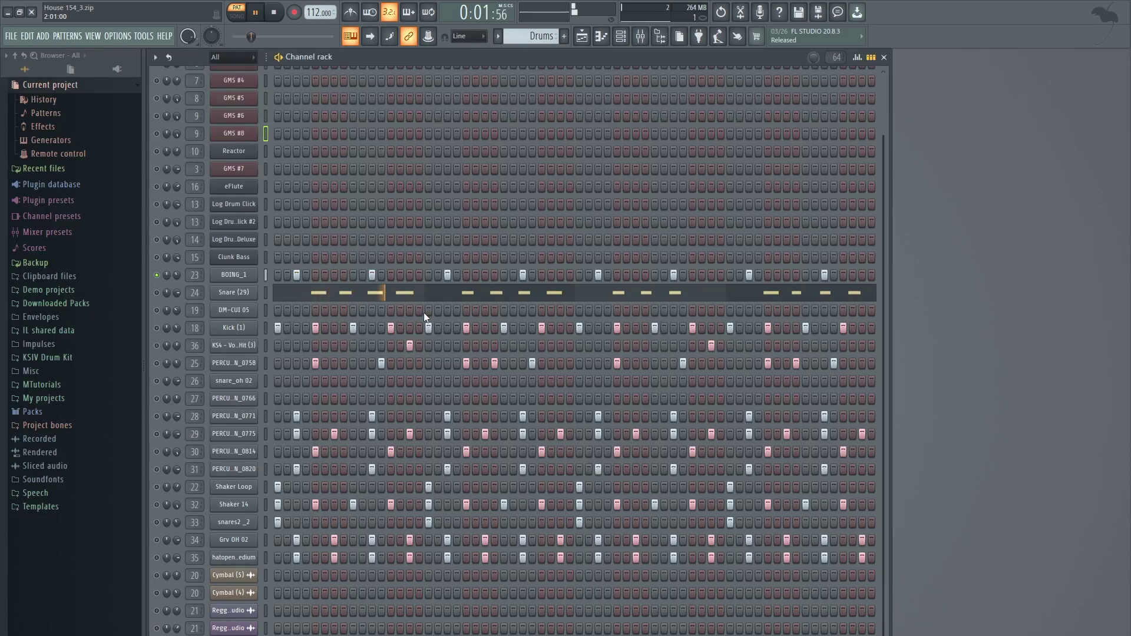
{"action": "key", "text": "space"}
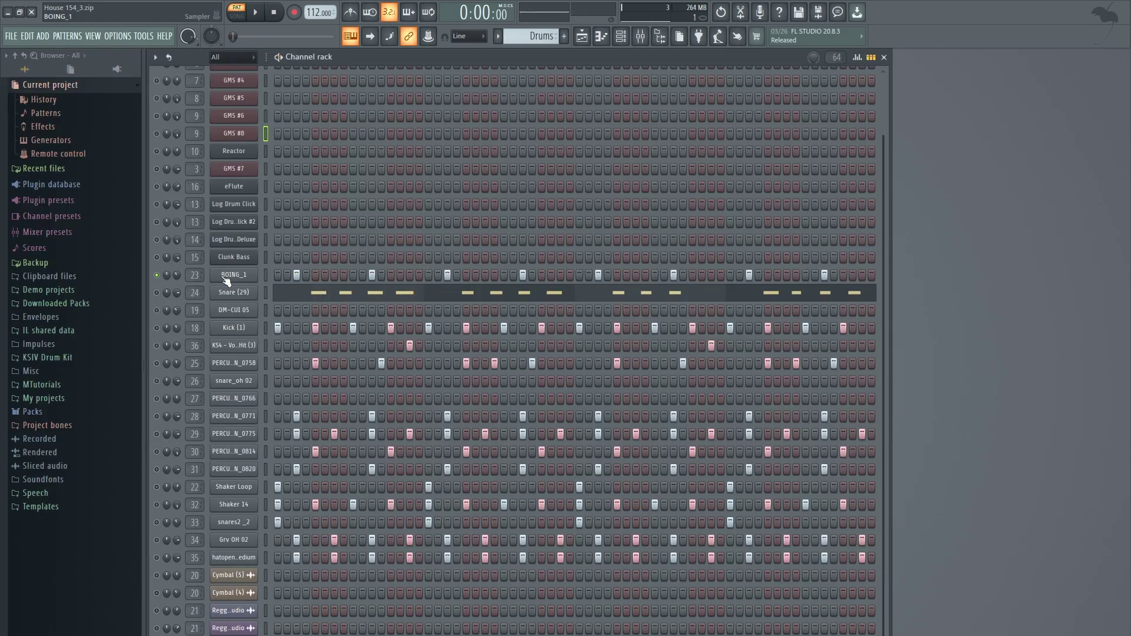
{"action": "right_click", "coordinate": [163, 294]}
{"action": "left_click", "coordinate": [165, 297]}
{"action": "key", "text": "space"}
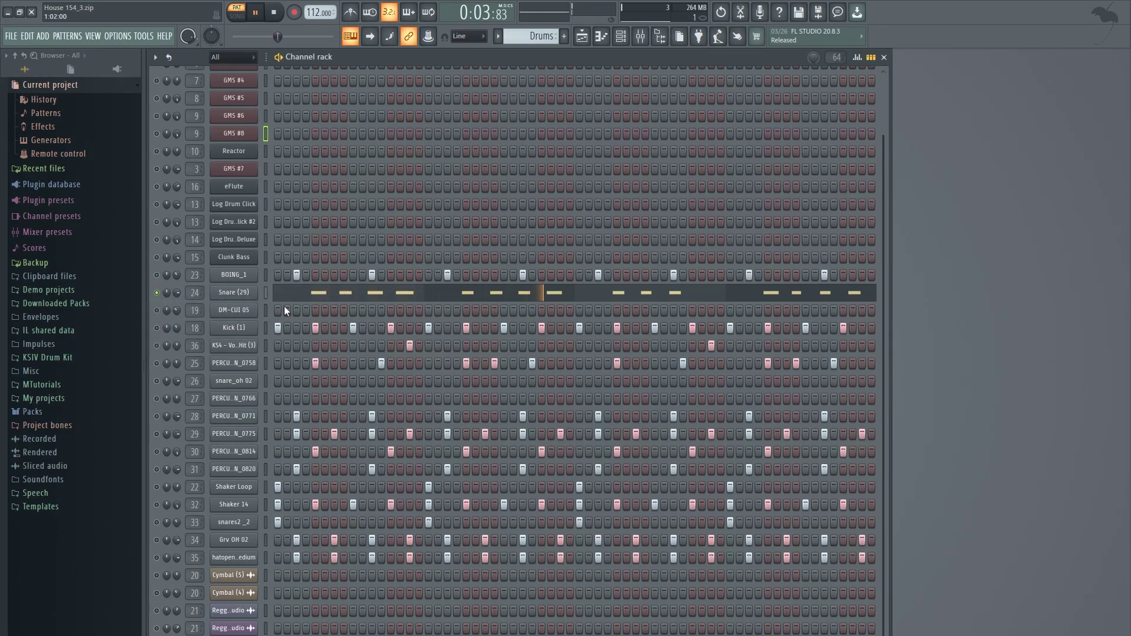
{"action": "key", "text": "space"}
Remove the solo from the Snare (29) channel and play the complete Drums pattern.
{"action": "right_click", "coordinate": [160, 296]}
{"action": "left_click", "coordinate": [172, 302]}
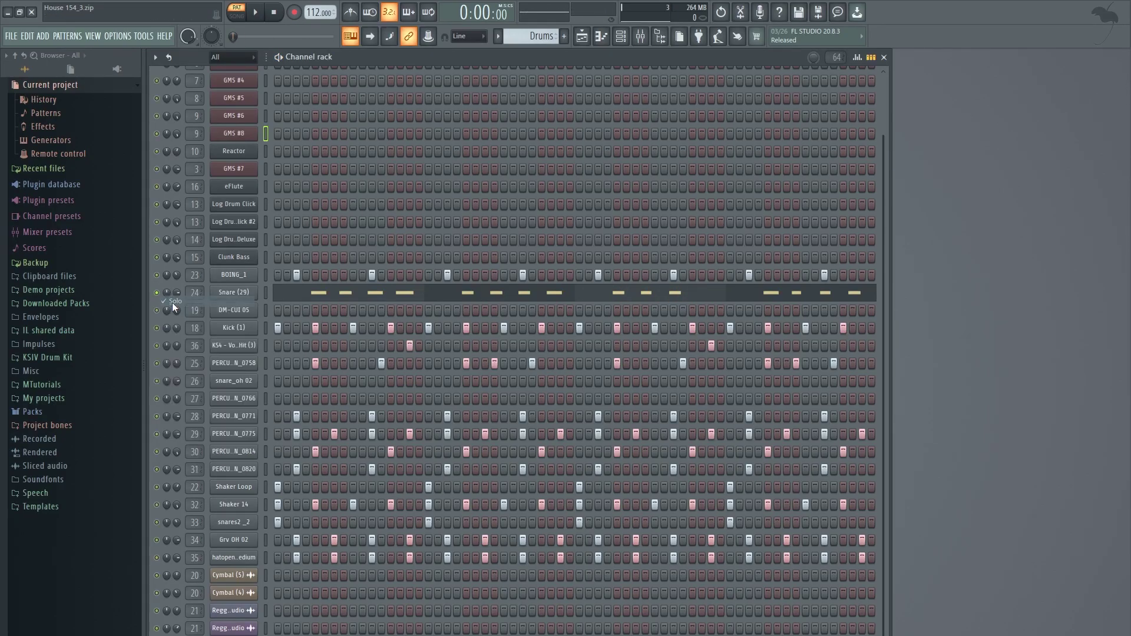
{"action": "key", "text": "space"}
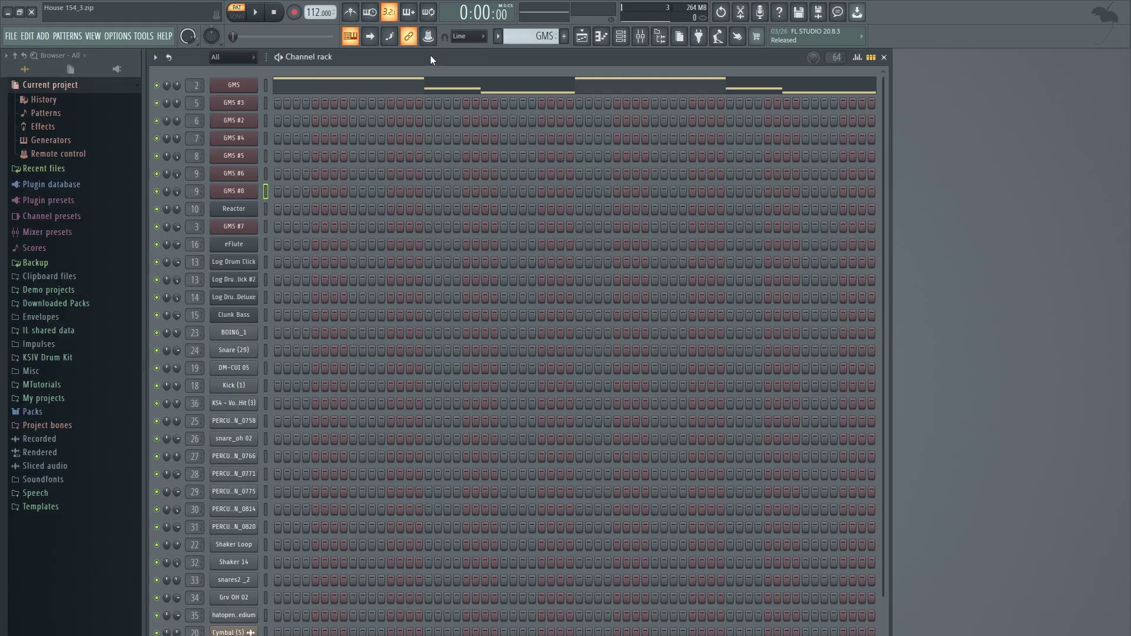
Inspect the GMS channel's synth preset, view its notes in the maximized piano roll and play the GMS pattern.
{"action": "left_click", "coordinate": [234, 85]}
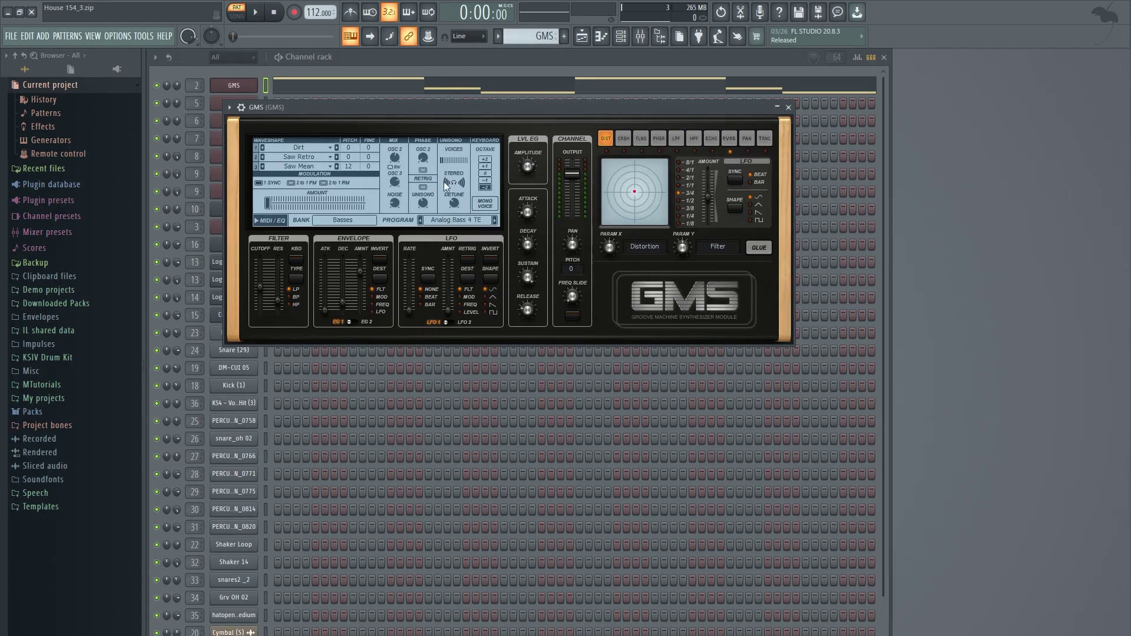
{"action": "left_click", "coordinate": [437, 61]}
{"action": "left_click", "coordinate": [348, 88]}
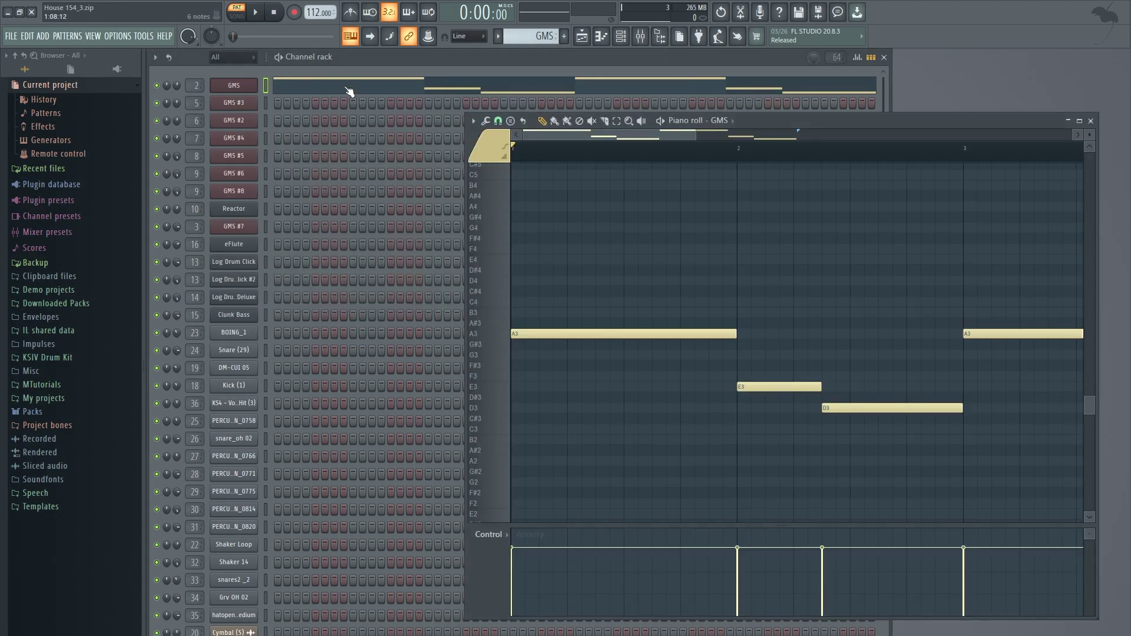
{"action": "double_click", "coordinate": [817, 120]}
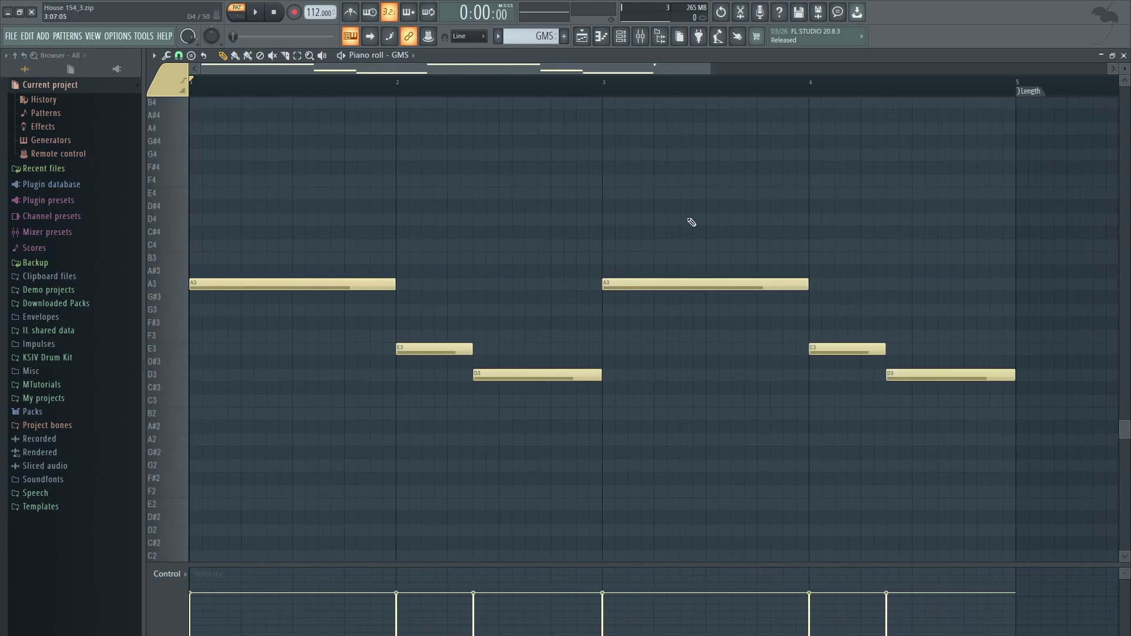
{"action": "key", "text": "space"}
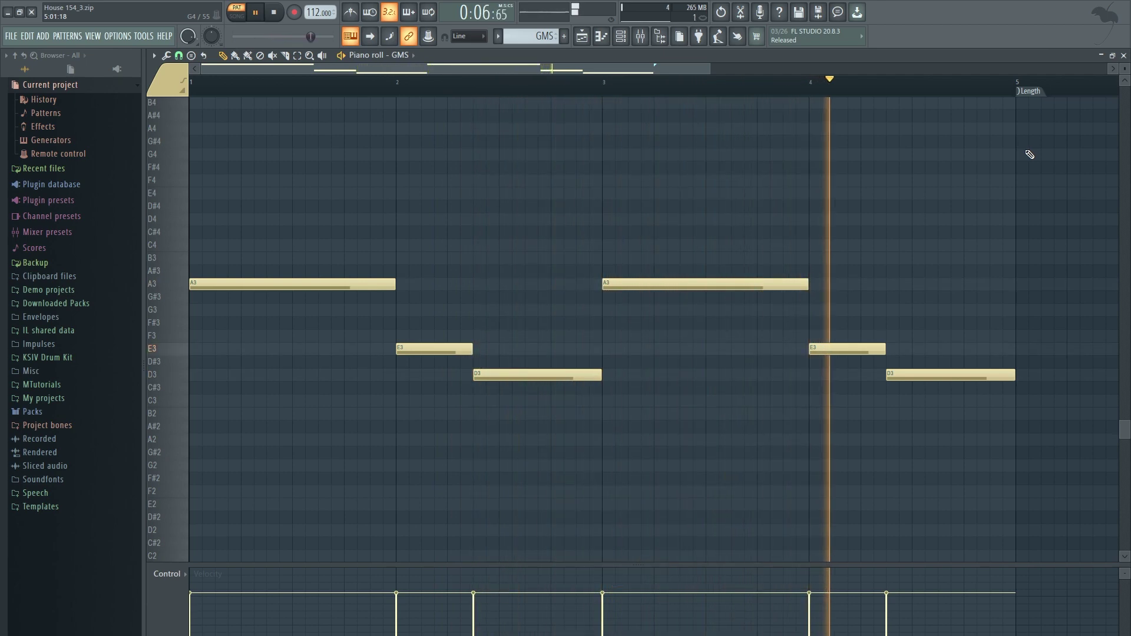
{"action": "key", "text": "space"}
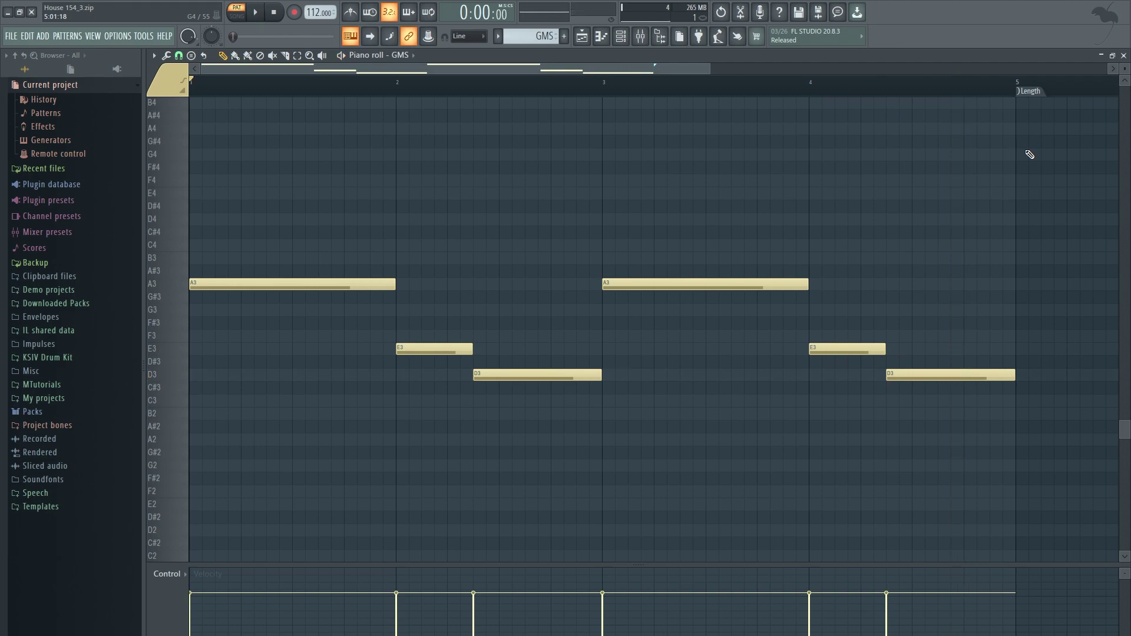
{"action": "key", "text": "F7"}
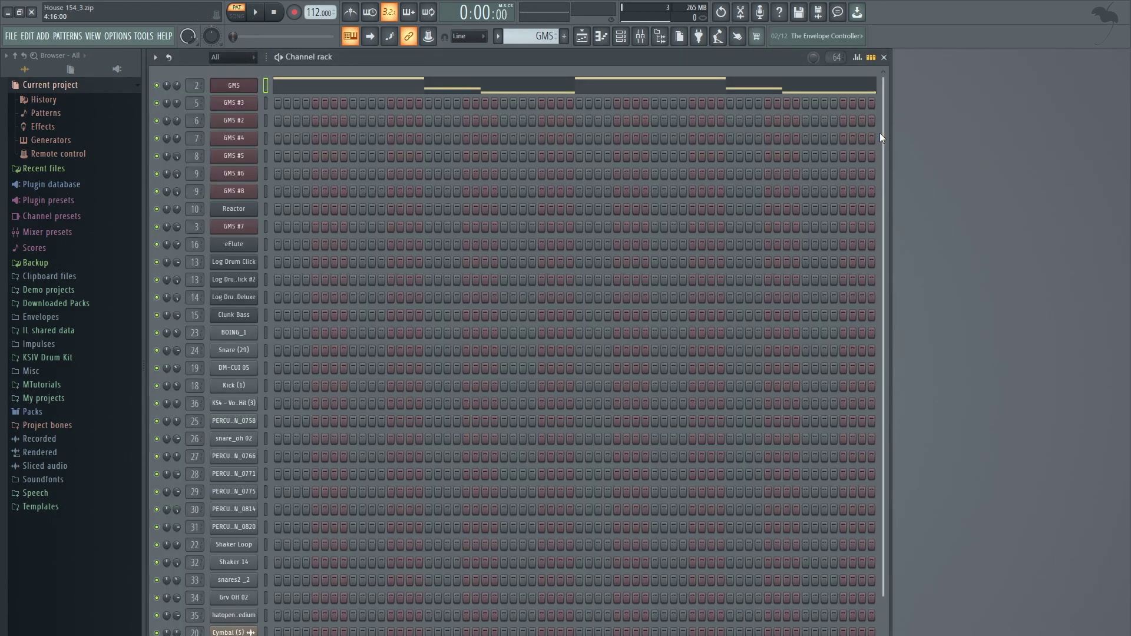
Switch to the GMS #3 pattern, view its synth preset and piano roll notes, and play it.
{"action": "key", "text": "Down"}
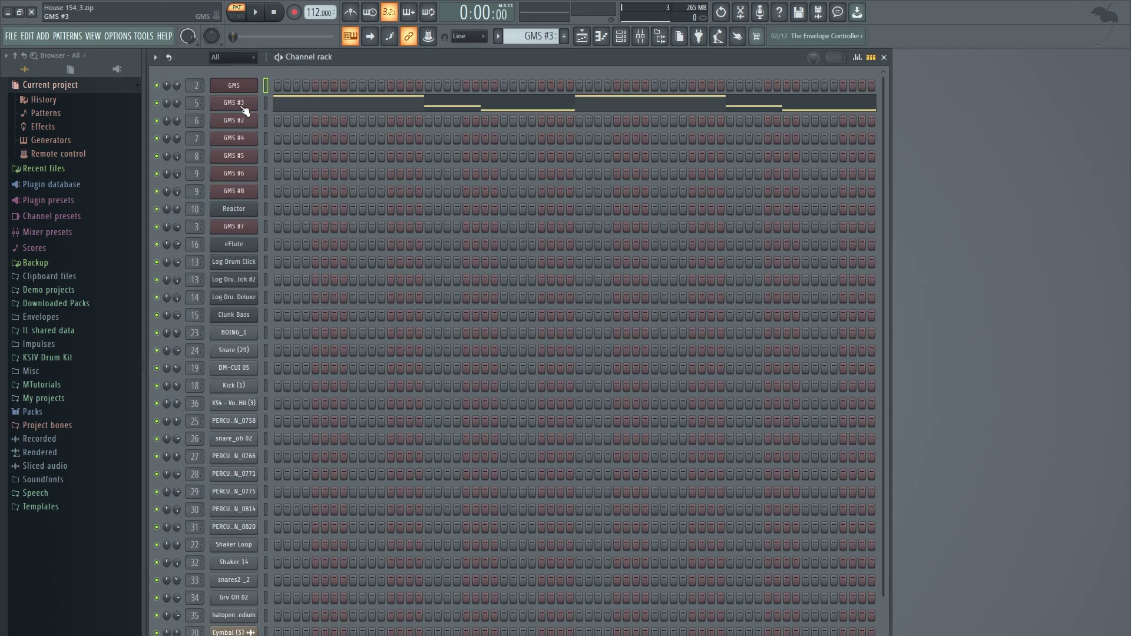
{"action": "left_click", "coordinate": [236, 106]}
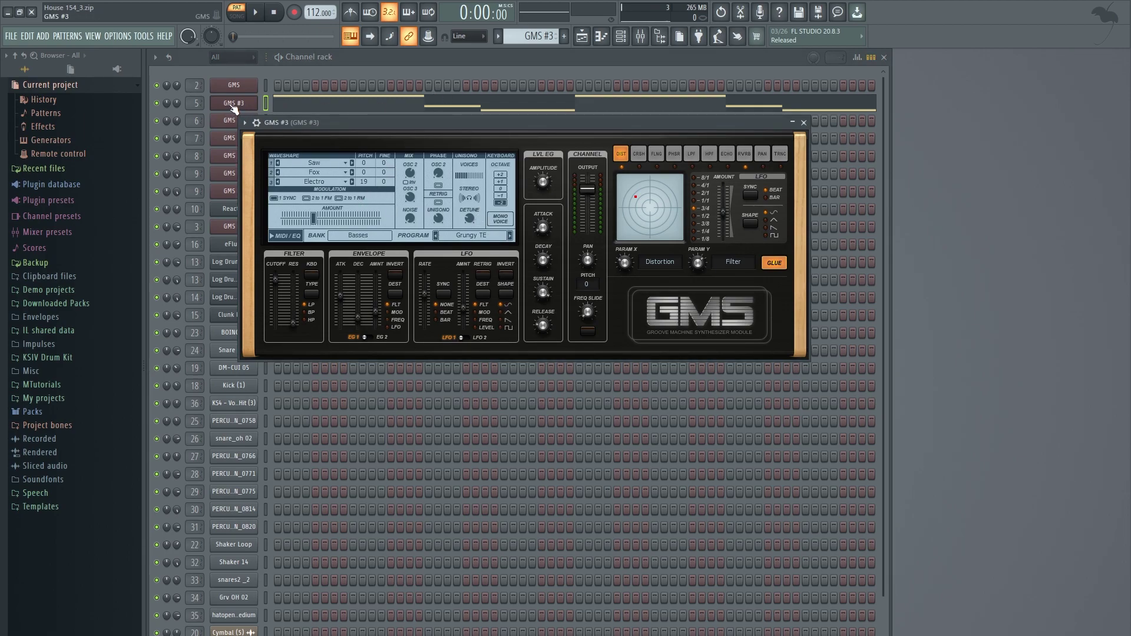
{"action": "left_click", "coordinate": [324, 108]}
{"action": "scroll", "coordinate": [506, 204], "scroll_direction": "up", "scroll_amount": 3}
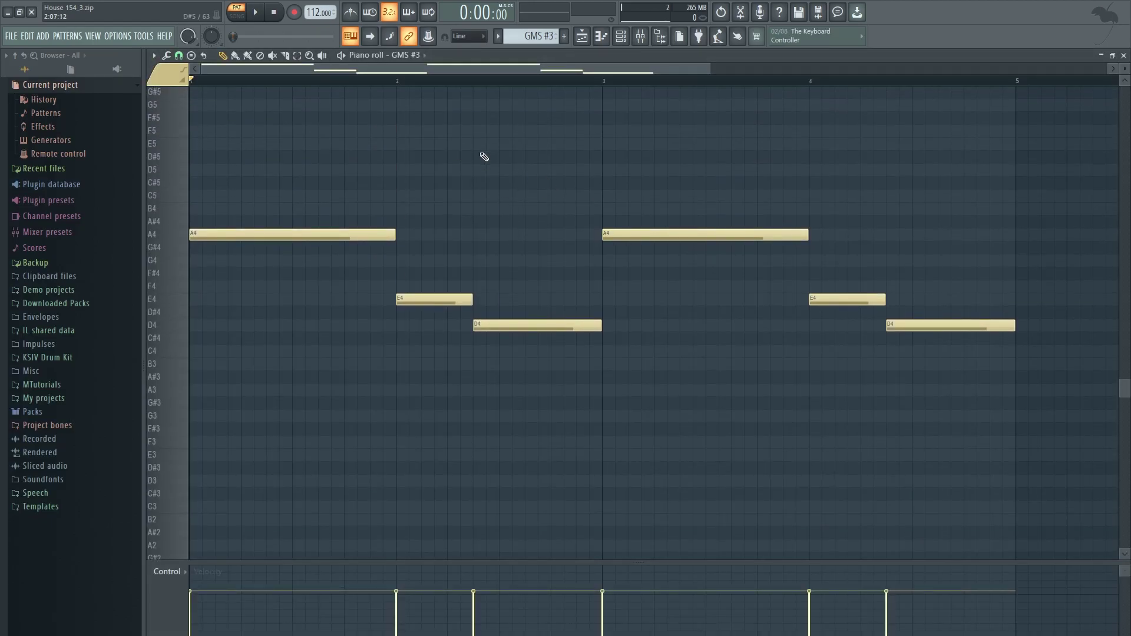
{"action": "key", "text": "space"}
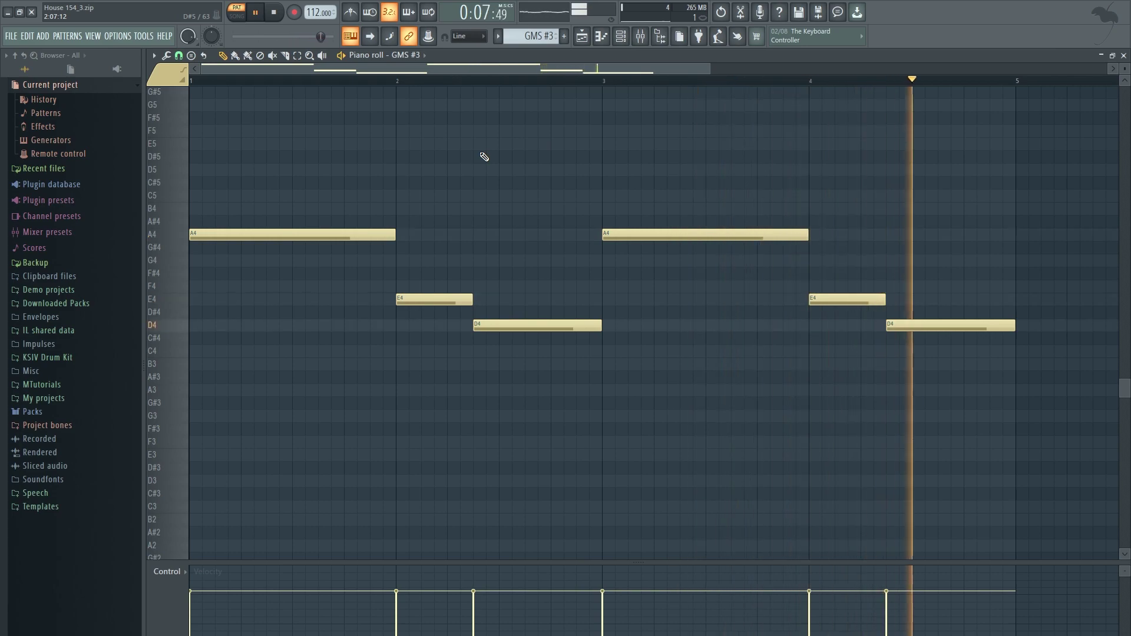
{"action": "key", "text": "space"}
{"action": "key", "text": "F7"}
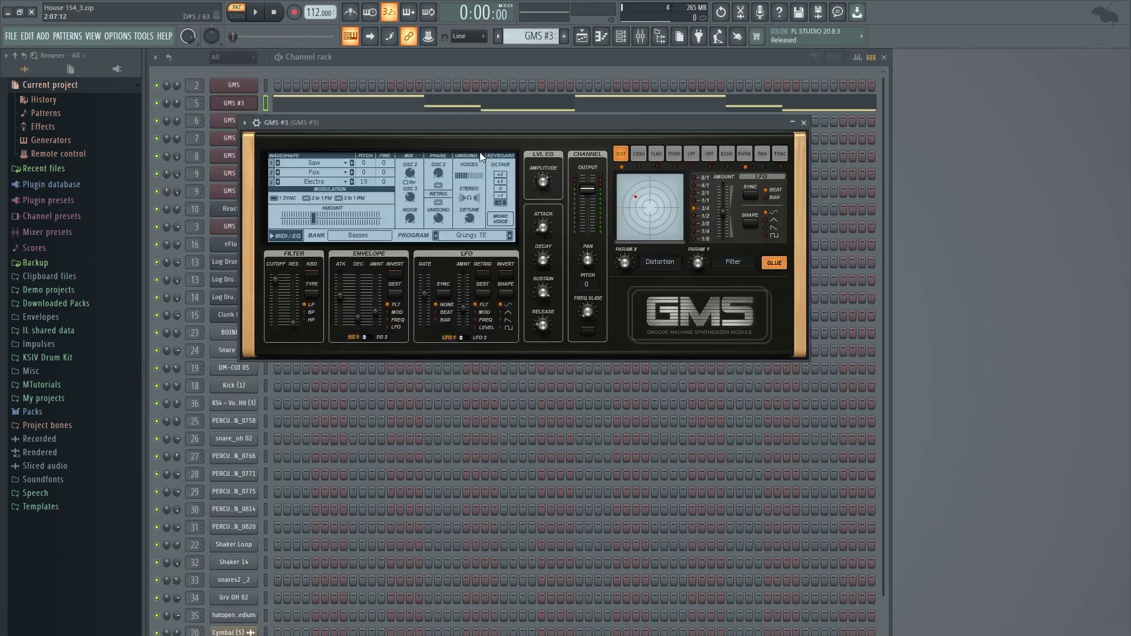
{"action": "left_click", "coordinate": [518, 70]}
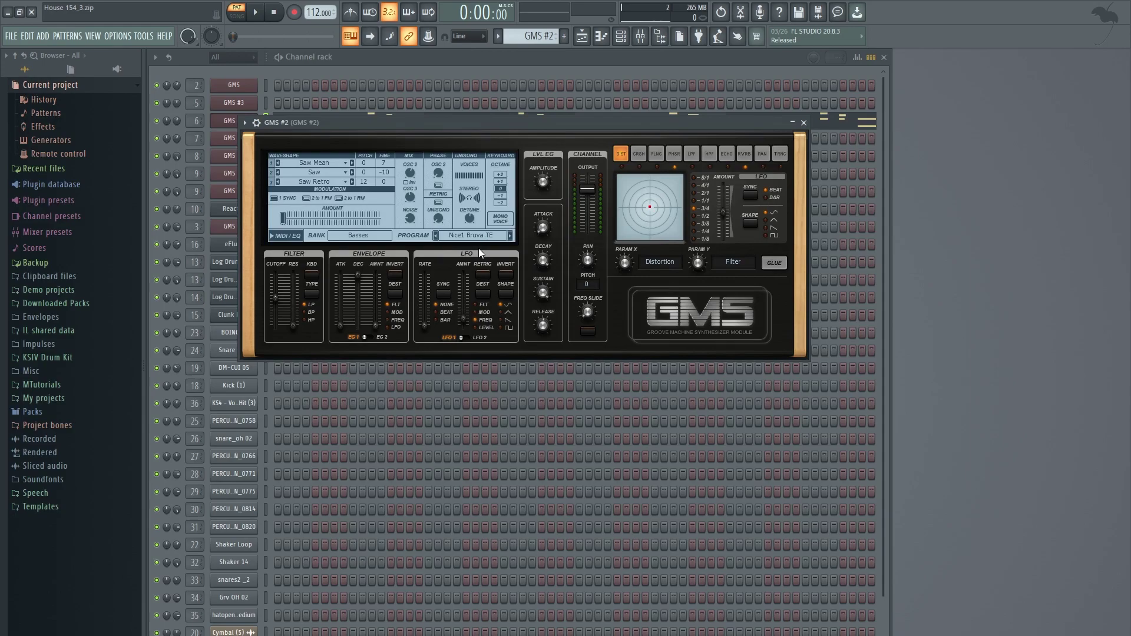
Close the GMS #2 synth window, view that channel's notes in the piano roll and play them.
{"action": "left_click", "coordinate": [450, 55]}
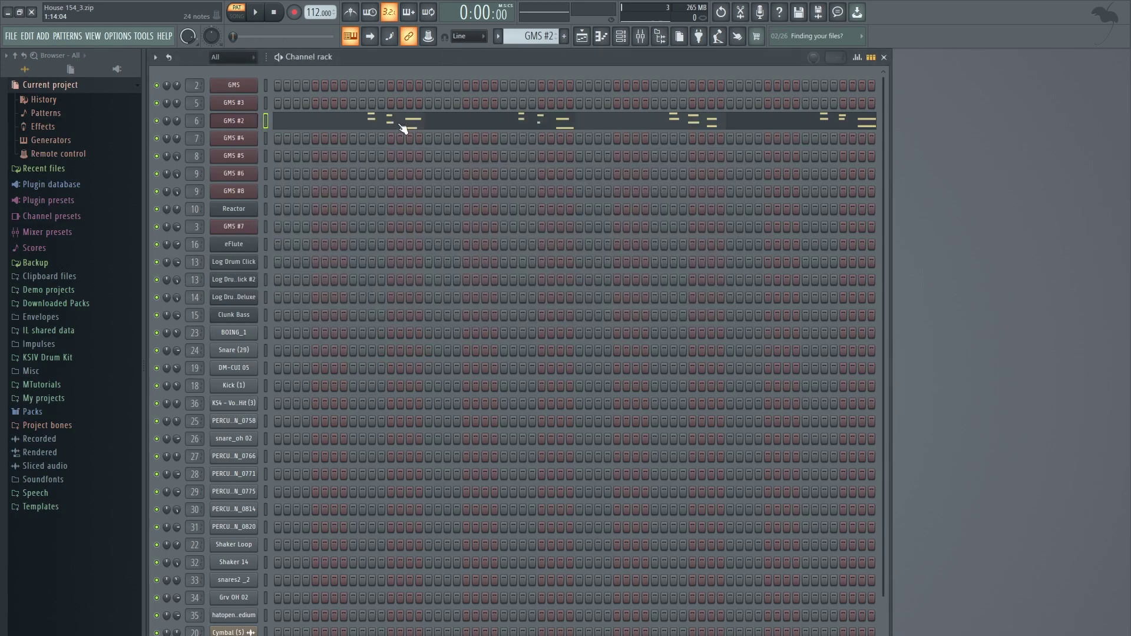
{"action": "left_click", "coordinate": [405, 126]}
{"action": "key", "text": "space"}
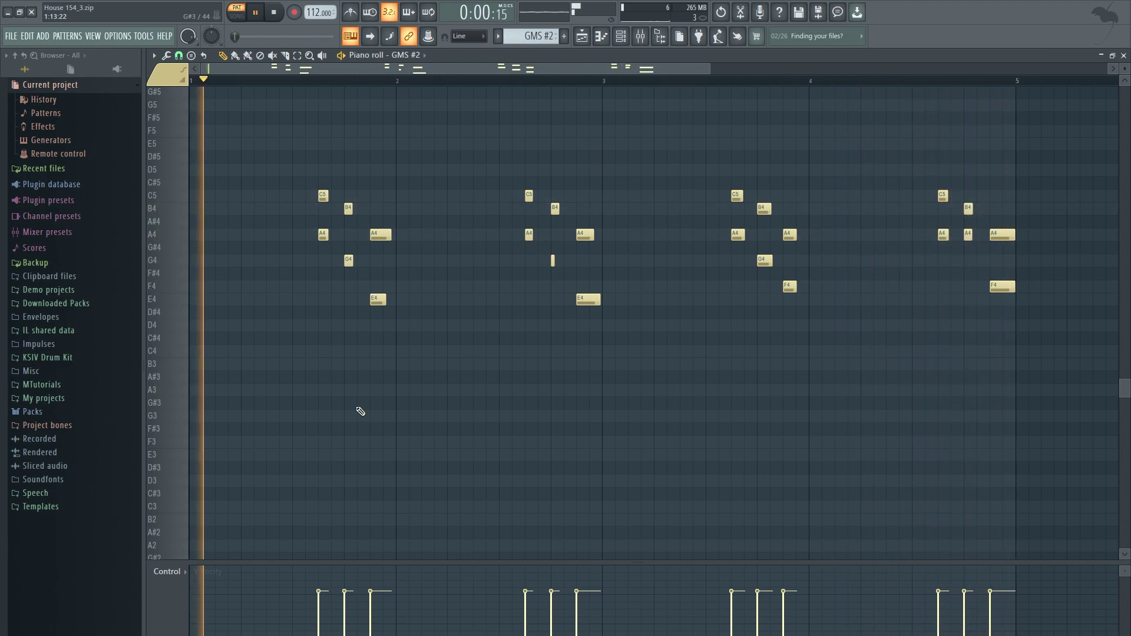
{"action": "key", "text": "space"}
{"action": "key", "text": "F6"}
Switch to the GMS #4 pattern, view its synth preset and notes, and play it.
{"action": "key", "text": "KP_Add"}
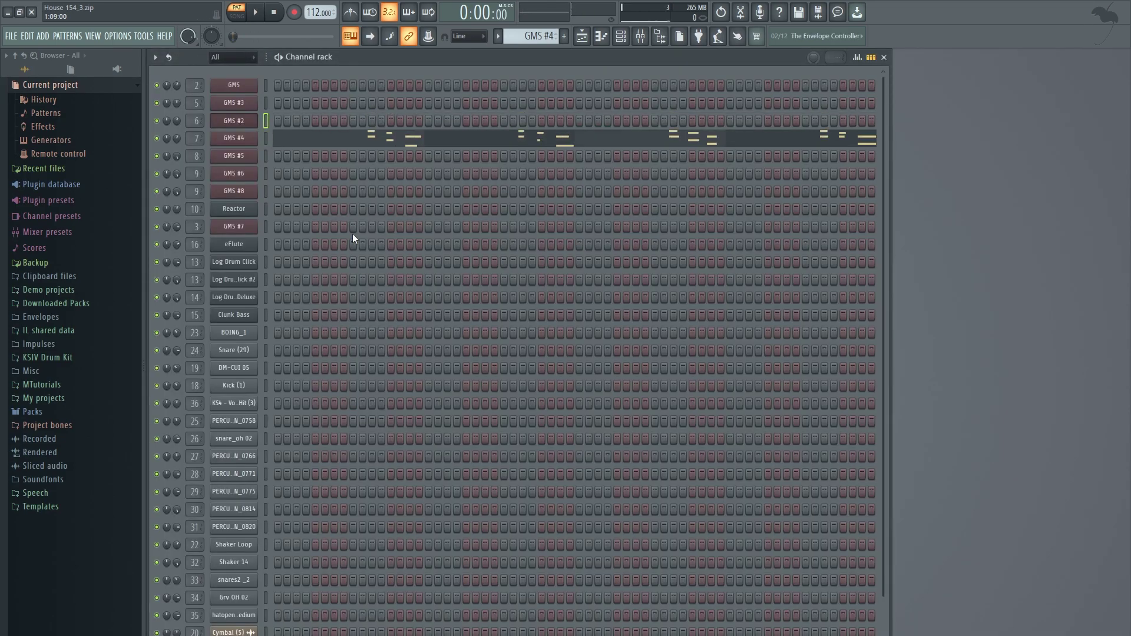
{"action": "left_click", "coordinate": [251, 138]}
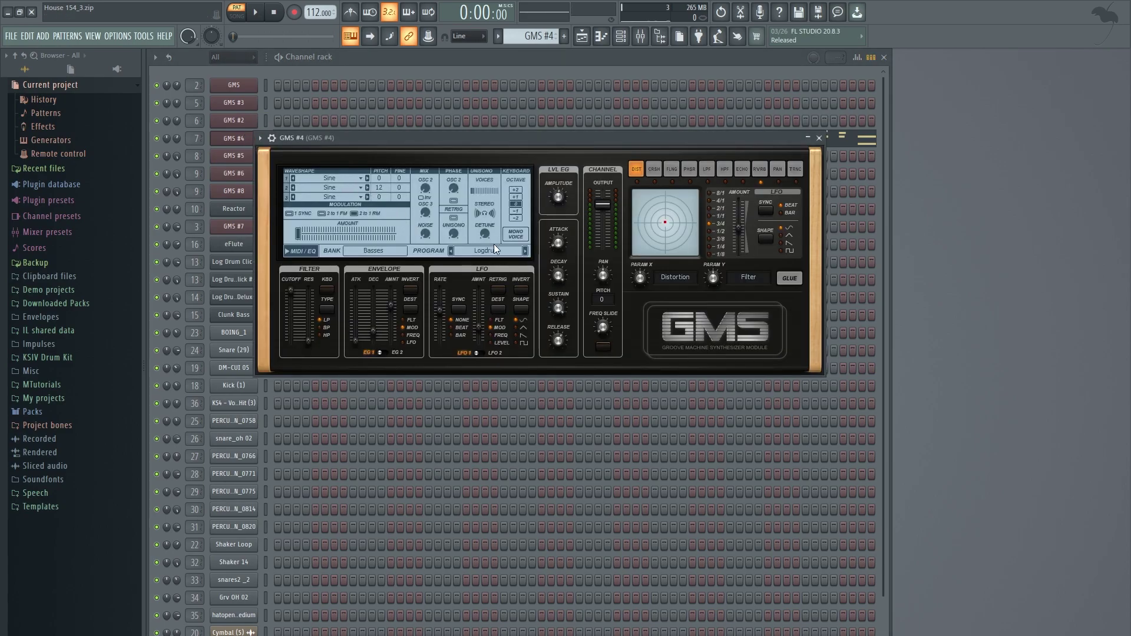
{"action": "left_click", "coordinate": [860, 139]}
{"action": "key", "text": "space"}
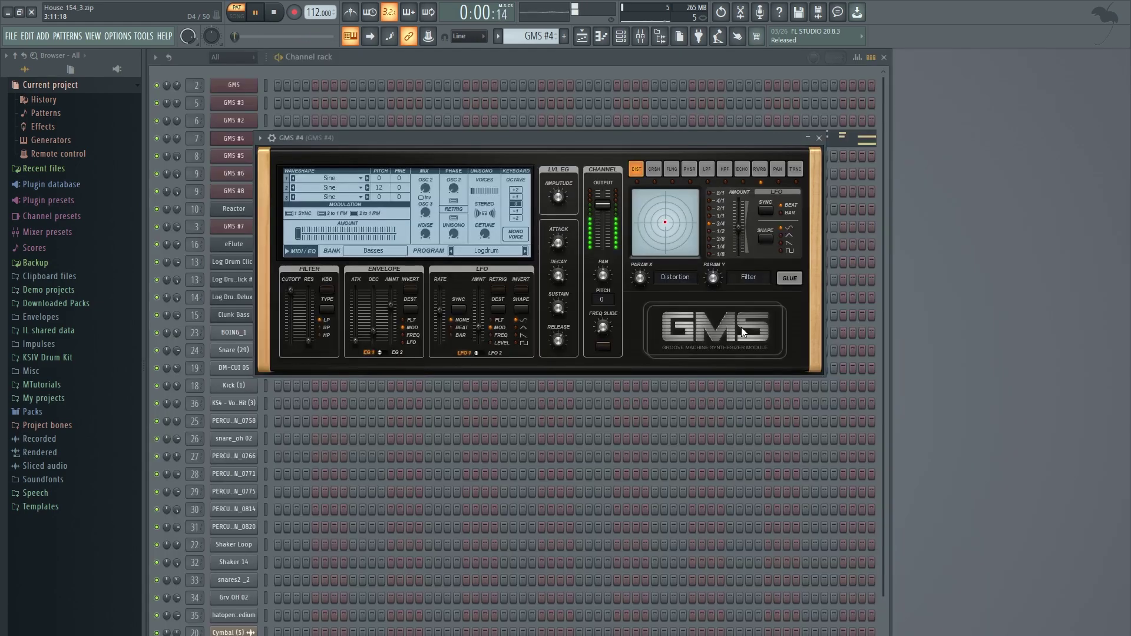
Inspect the GMS #5 synth preset, view its chords in the piano roll and play them.
{"action": "left_click_drag", "start_coordinate": [425, 142], "coordinate": [441, 158]}
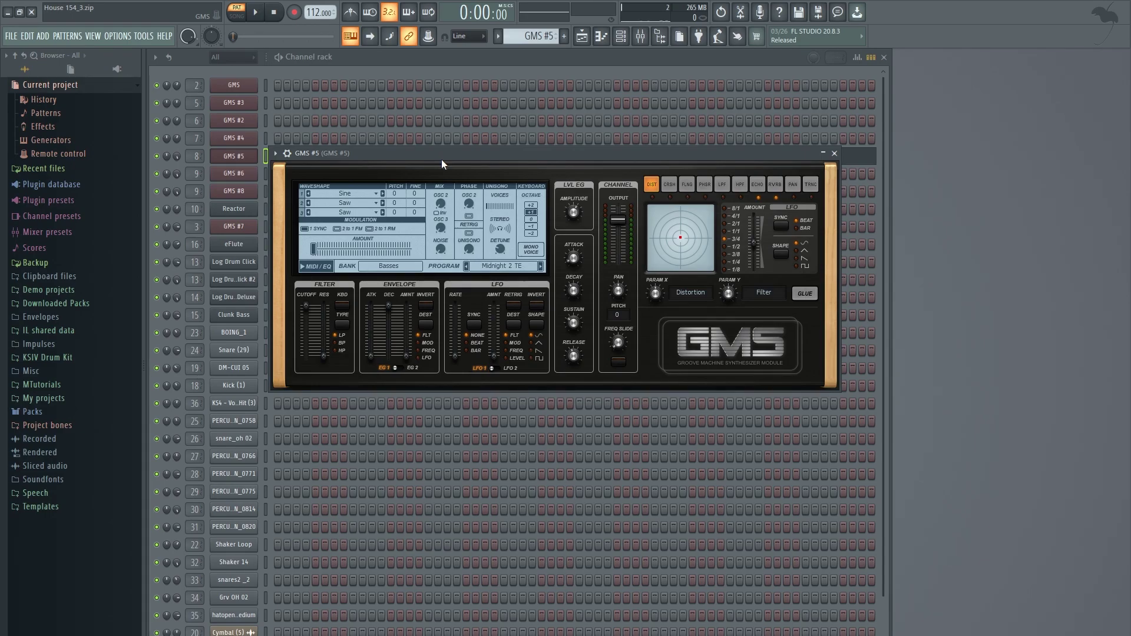
{"action": "key", "text": "F7"}
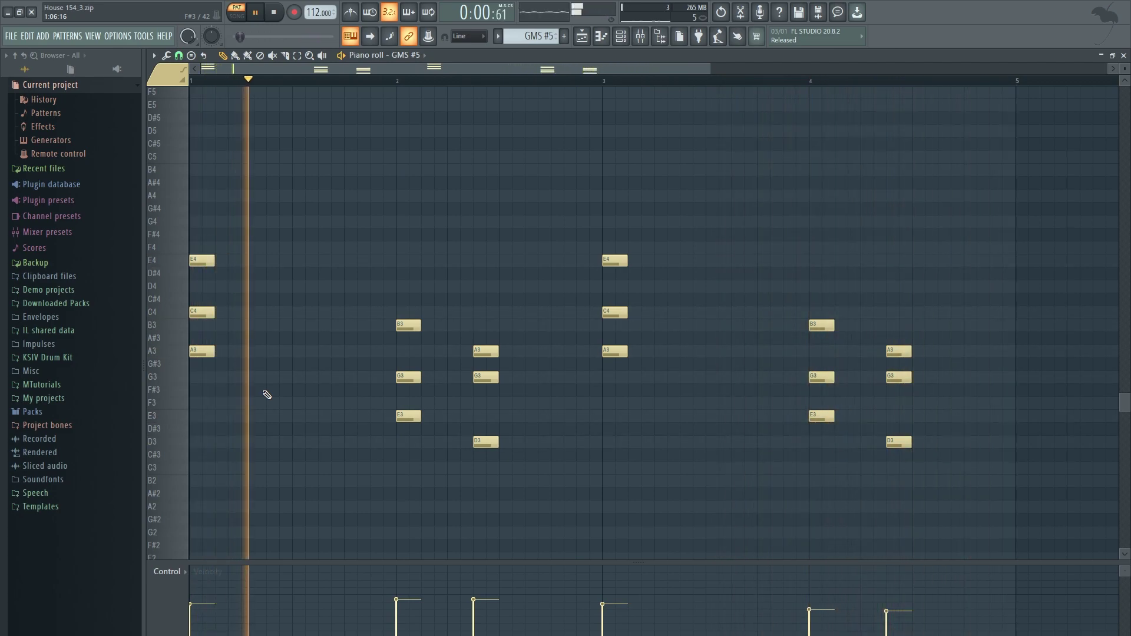
{"action": "key", "text": "space"}
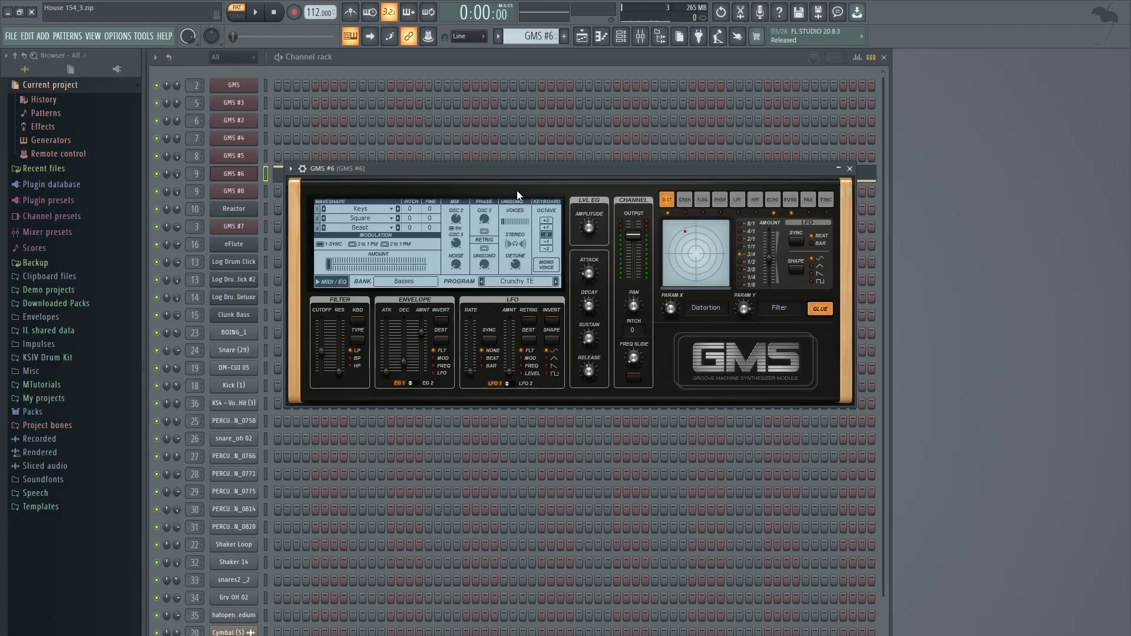
Review the GMS #6 synth and its notes, as well as the Reactor channel's Sytrus synth, moving the plugin windows aside.
{"action": "left_click_drag", "start_coordinate": [501, 182], "coordinate": [484, 250]}
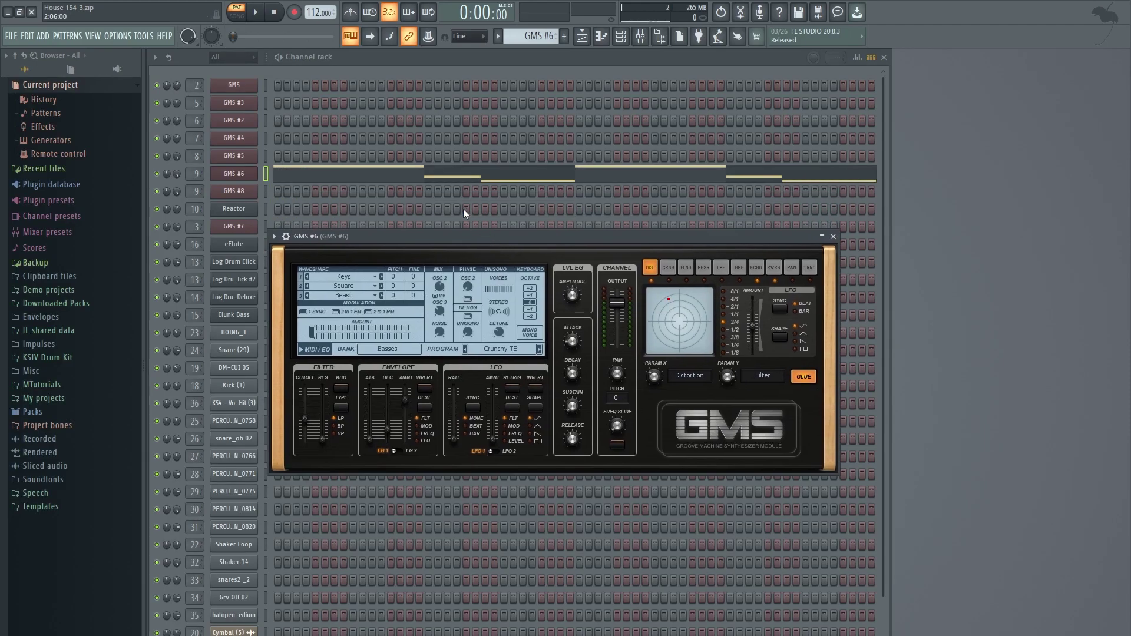
{"action": "left_click", "coordinate": [383, 178]}
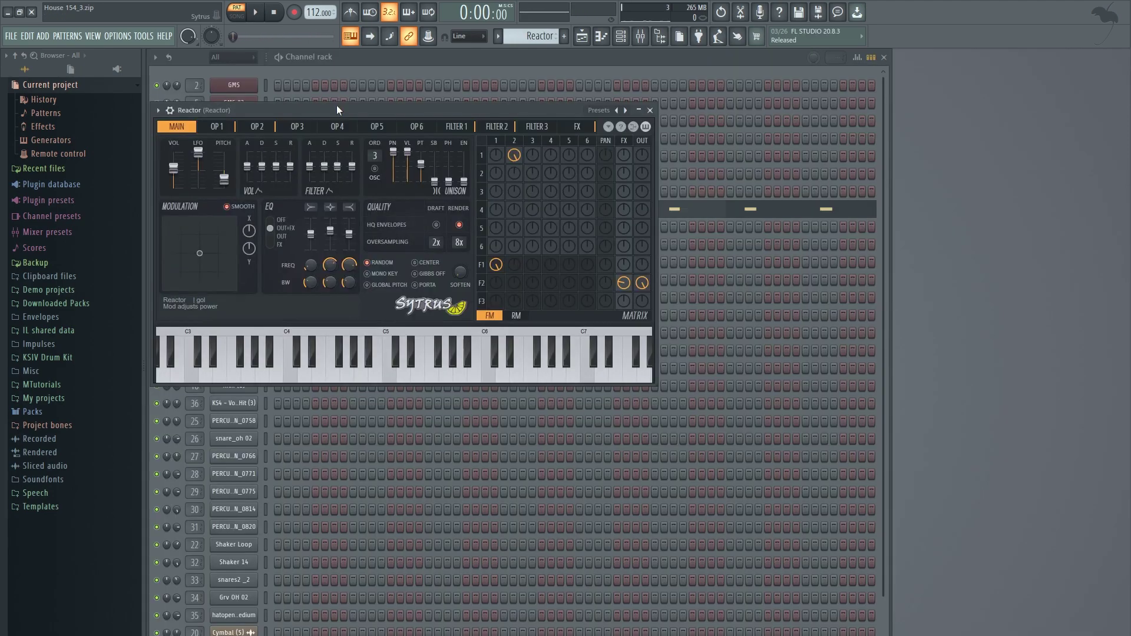
{"action": "left_click_drag", "start_coordinate": [337, 105], "coordinate": [490, 146]}
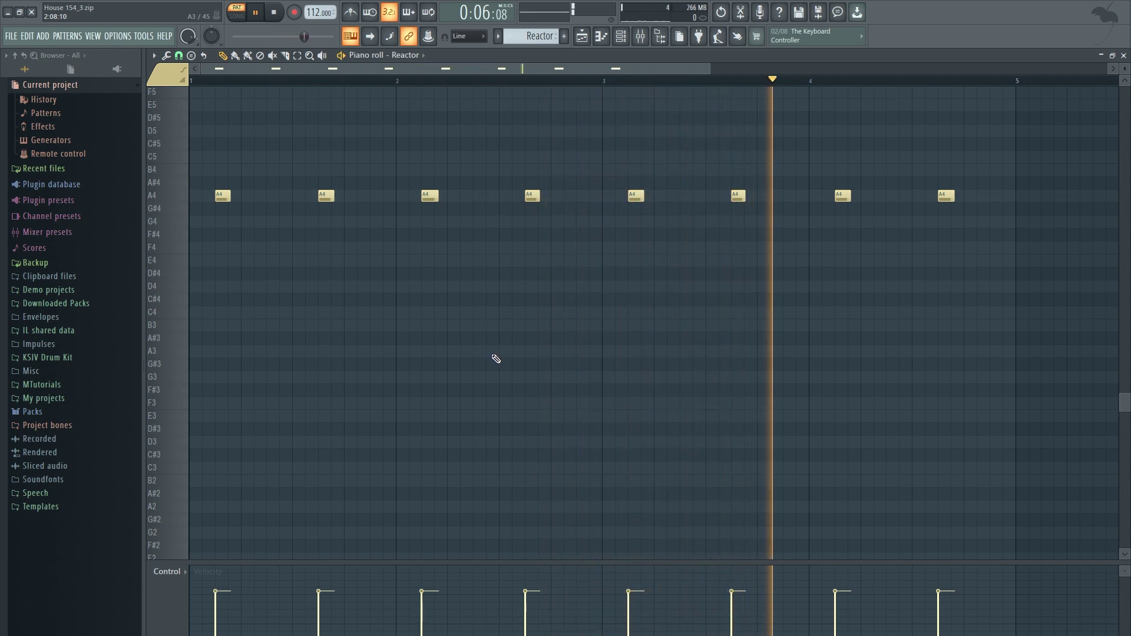
Stop the Reactor playback, inspect the GMS #7 synth preset, view its notes in the piano roll and play them.
{"action": "key", "text": "space"}
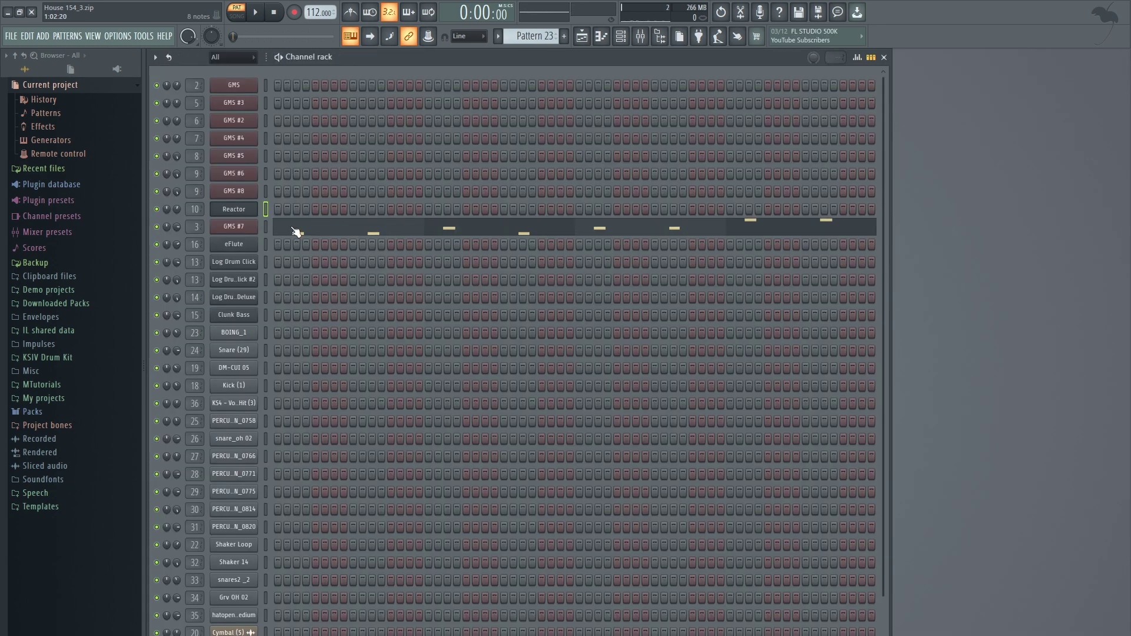
{"action": "left_click", "coordinate": [257, 226]}
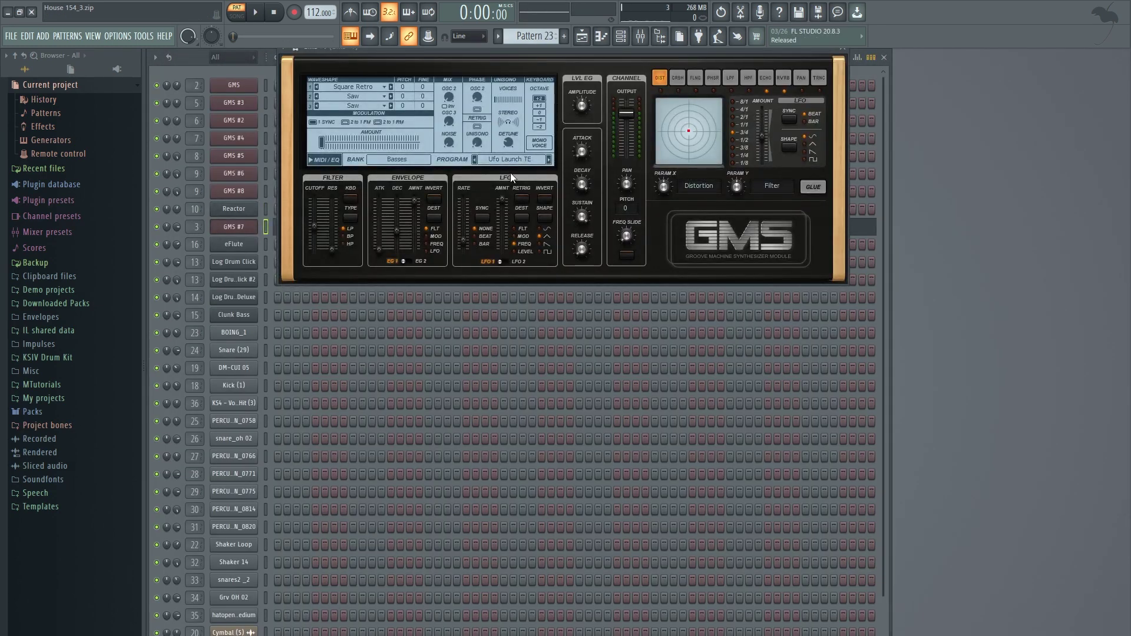
{"action": "key", "text": "F7"}
{"action": "key", "text": "space"}
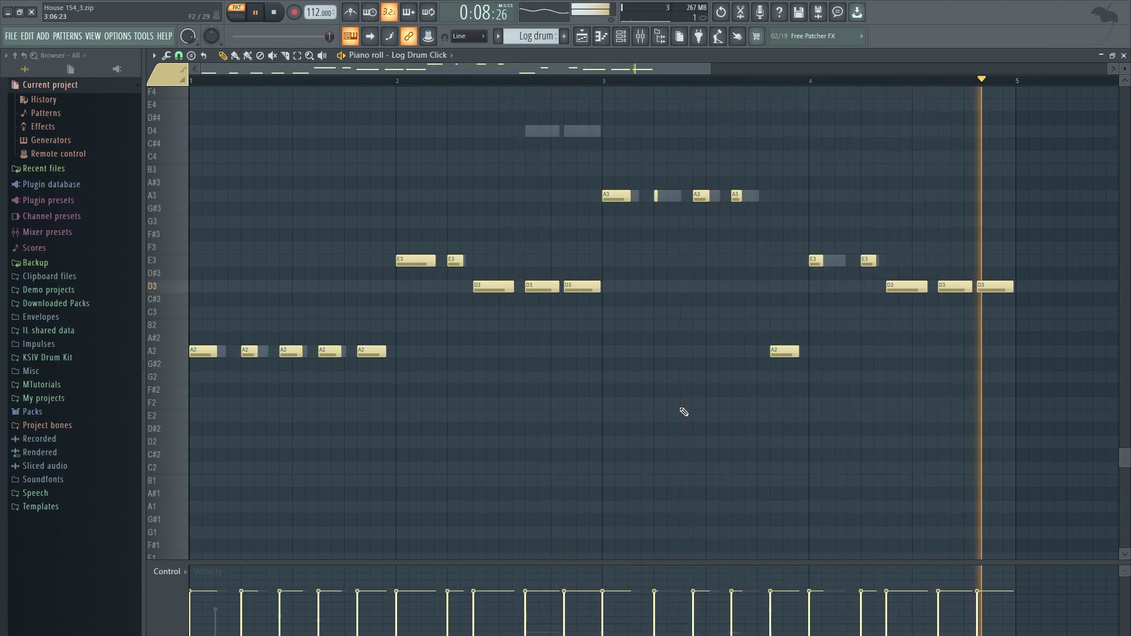
Leave the Log Drum Click notes, solo the eFlute channel, view its notes in the piano roll and play them.
{"action": "key", "text": "F7"}
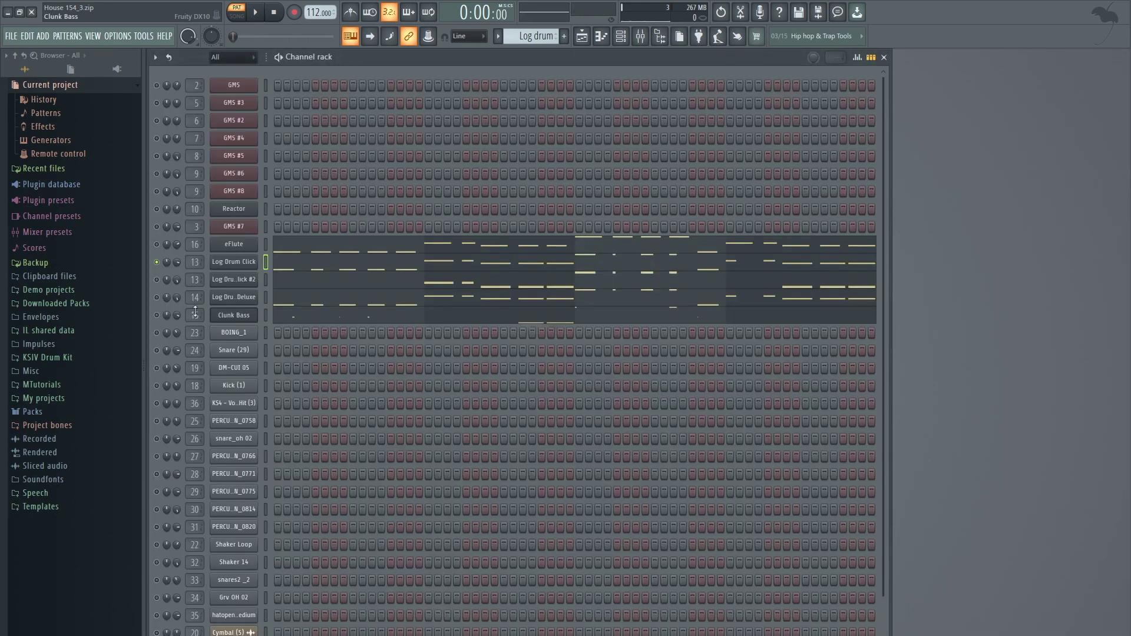
{"action": "right_click", "coordinate": [155, 246]}
{"action": "left_click", "coordinate": [169, 253]}
{"action": "left_click", "coordinate": [302, 248]}
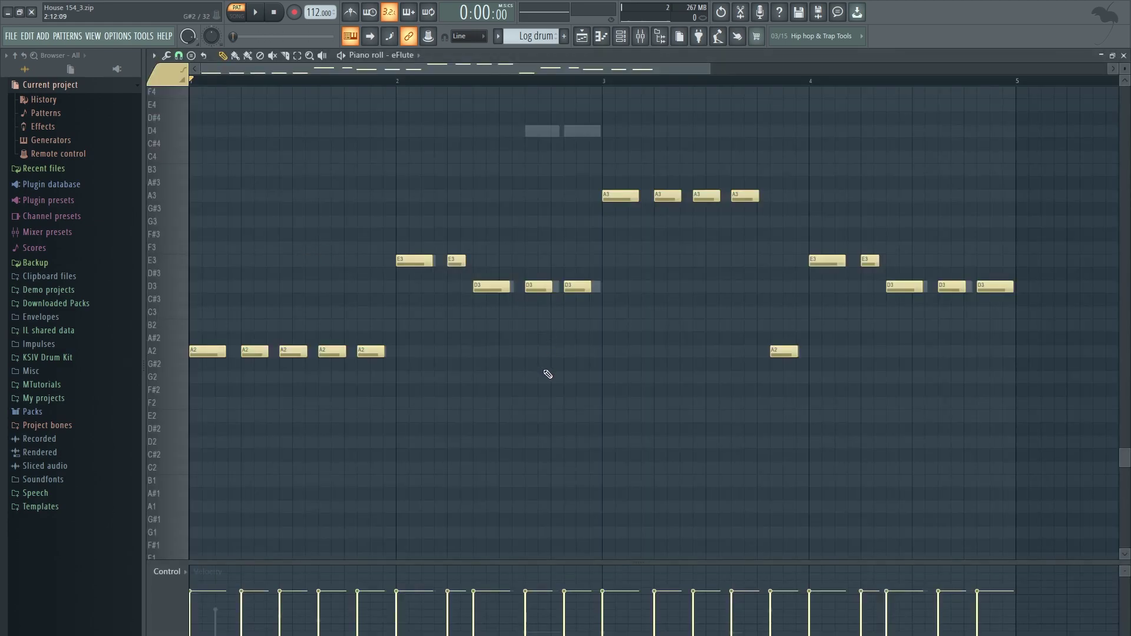
{"action": "scroll", "coordinate": [547, 374], "scroll_direction": "down", "scroll_amount": 2}
{"action": "key", "text": "space"}
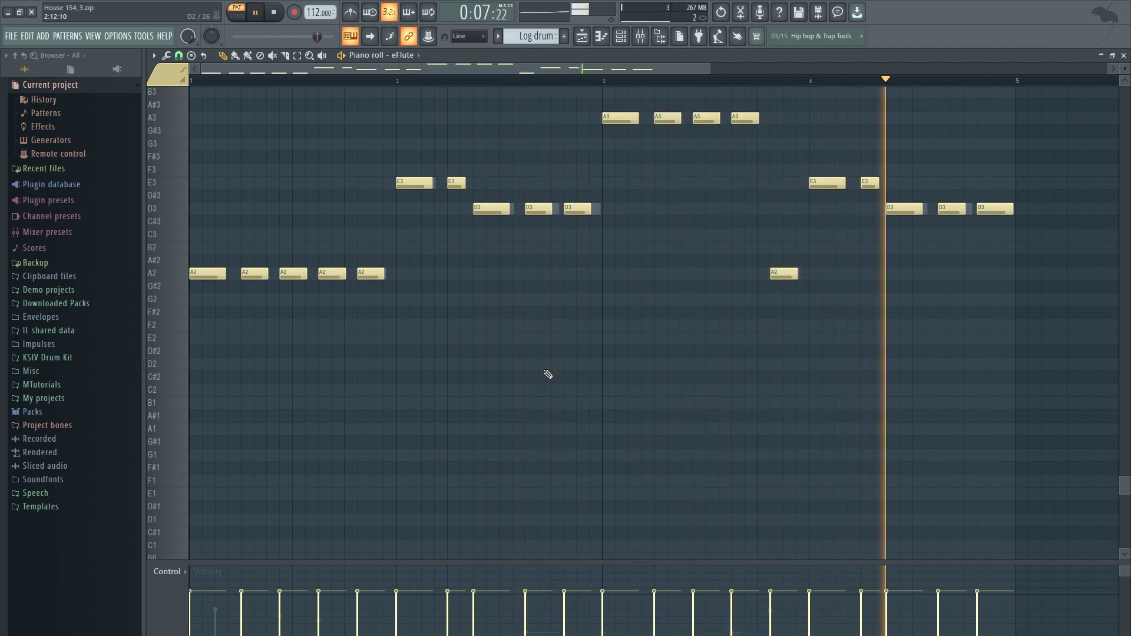
{"action": "key", "text": "space"}
{"action": "key", "text": "F6"}
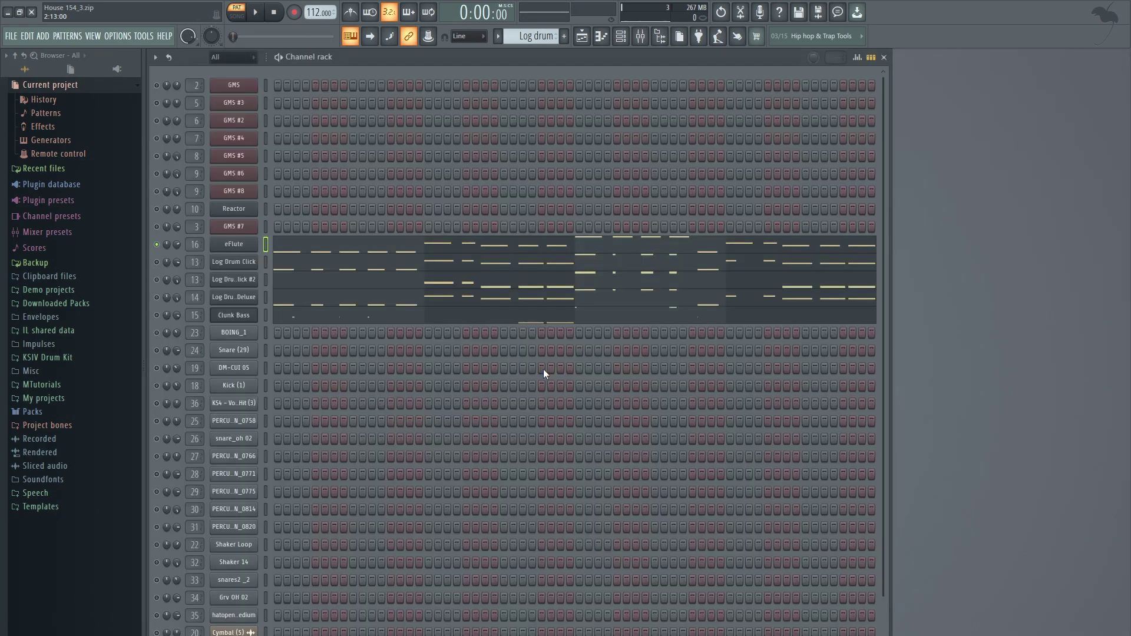
Solo the Log Drum Click #2 channel, view its notes in the piano roll and play them.
{"action": "right_click", "coordinate": [162, 285]}
{"action": "key", "text": "Escape"}
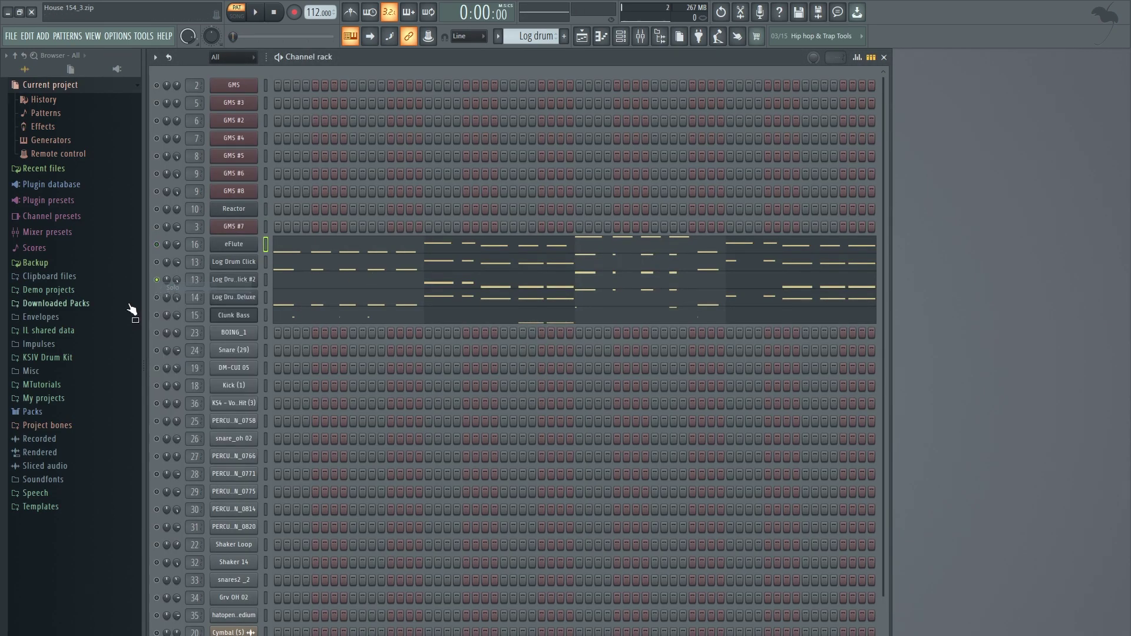
{"action": "left_click", "coordinate": [274, 280]}
{"action": "scroll", "coordinate": [323, 298], "scroll_direction": "up", "scroll_amount": 3}
{"action": "key", "text": "space"}
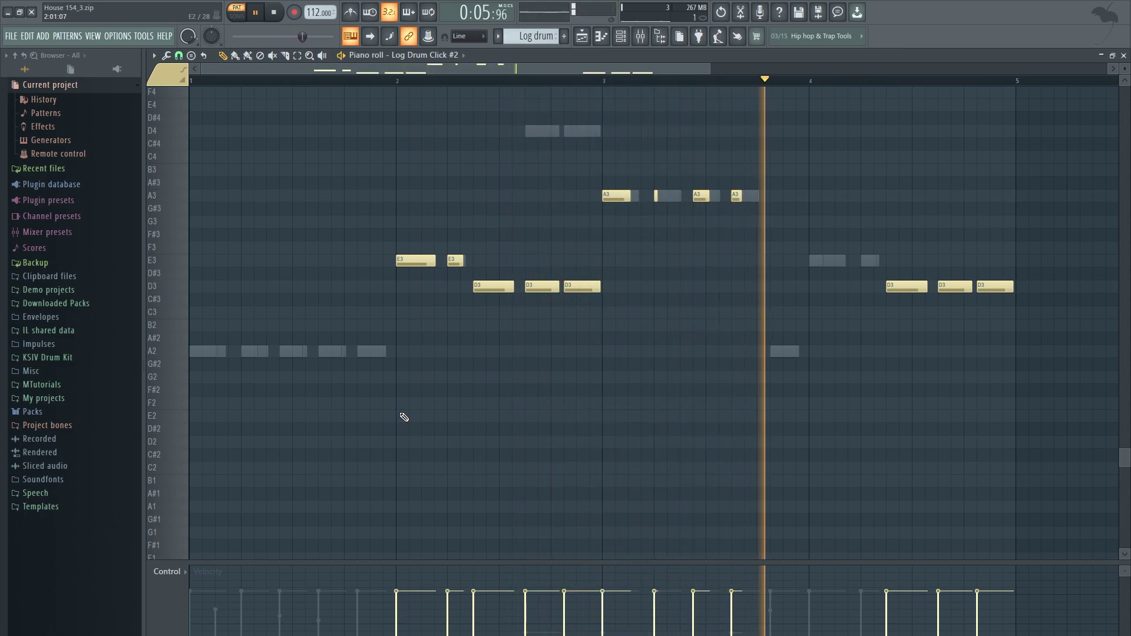
{"action": "key", "text": "space"}
{"action": "key", "text": "F7"}
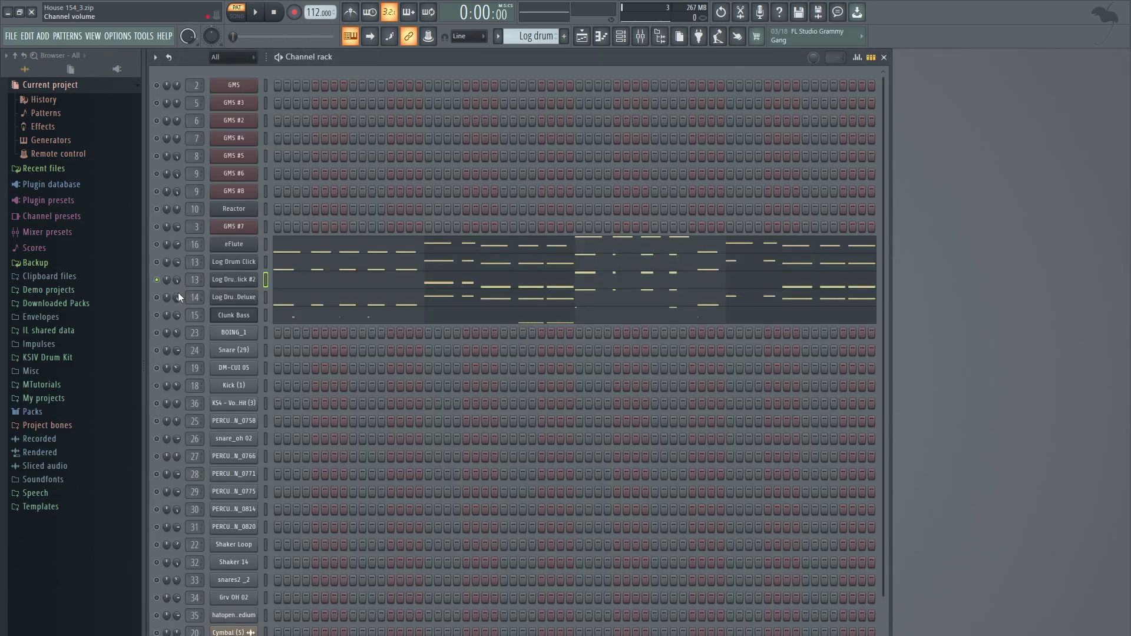
Solo the Log Drum Deluxe channel, view its notes in the piano roll and play them.
{"action": "right_click", "coordinate": [156, 296]}
{"action": "right_click", "coordinate": [157, 292]}
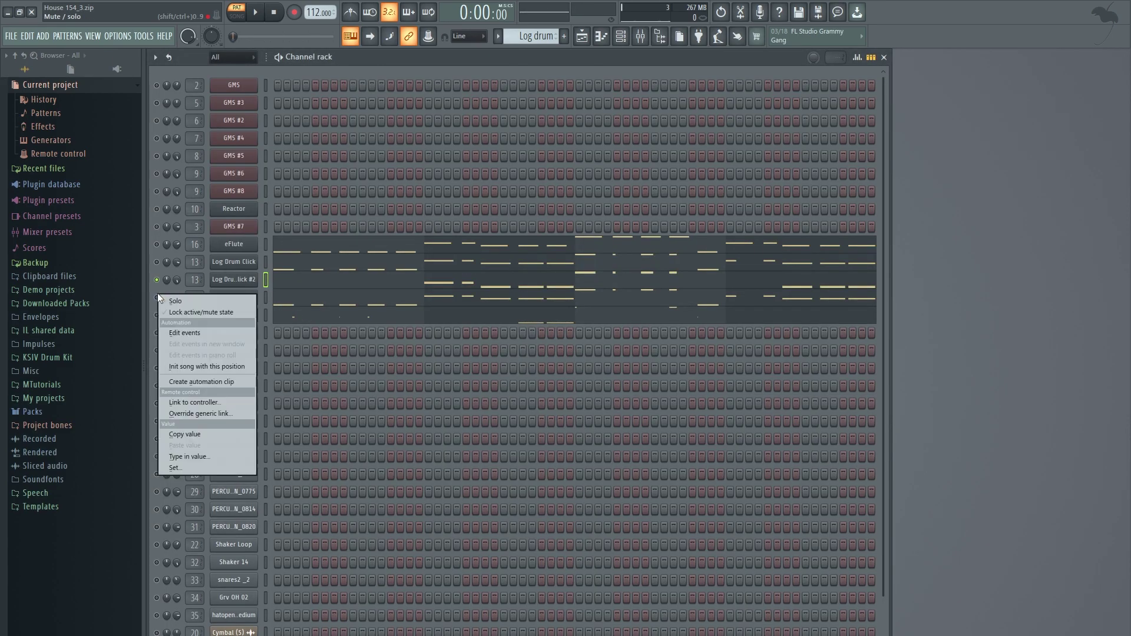
{"action": "left_click", "coordinate": [161, 301]}
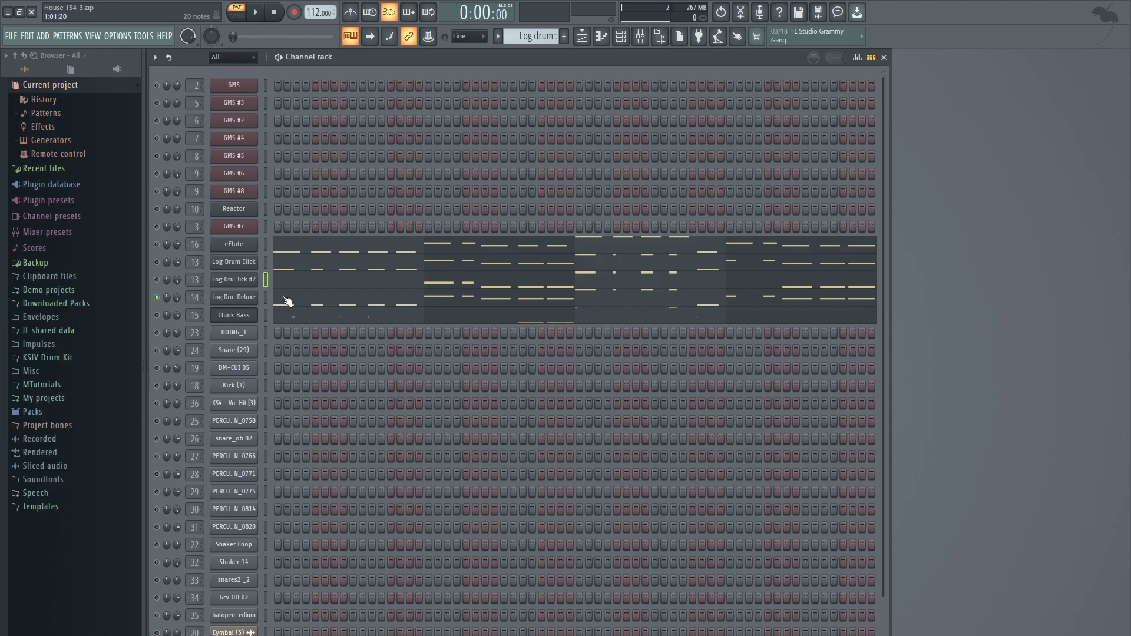
{"action": "left_click", "coordinate": [286, 301]}
{"action": "key", "text": "space"}
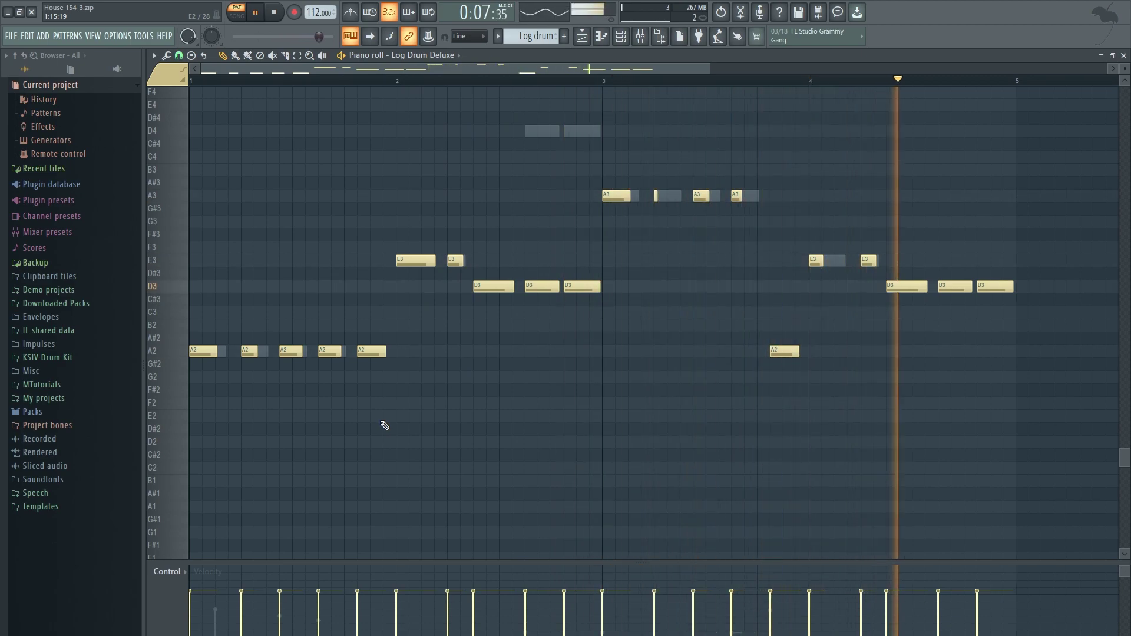
{"action": "key", "text": "F6"}
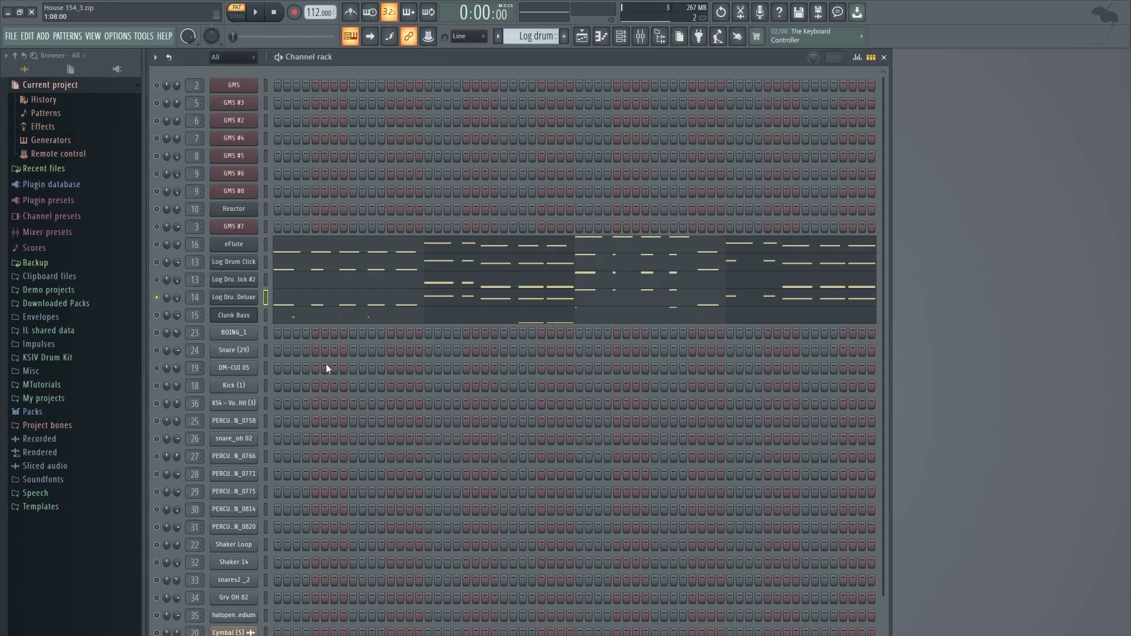
Solo the Clunk Bass channel, view its notes in the piano roll and play them.
{"action": "right_click", "coordinate": [162, 310]}
{"action": "left_click", "coordinate": [175, 317]}
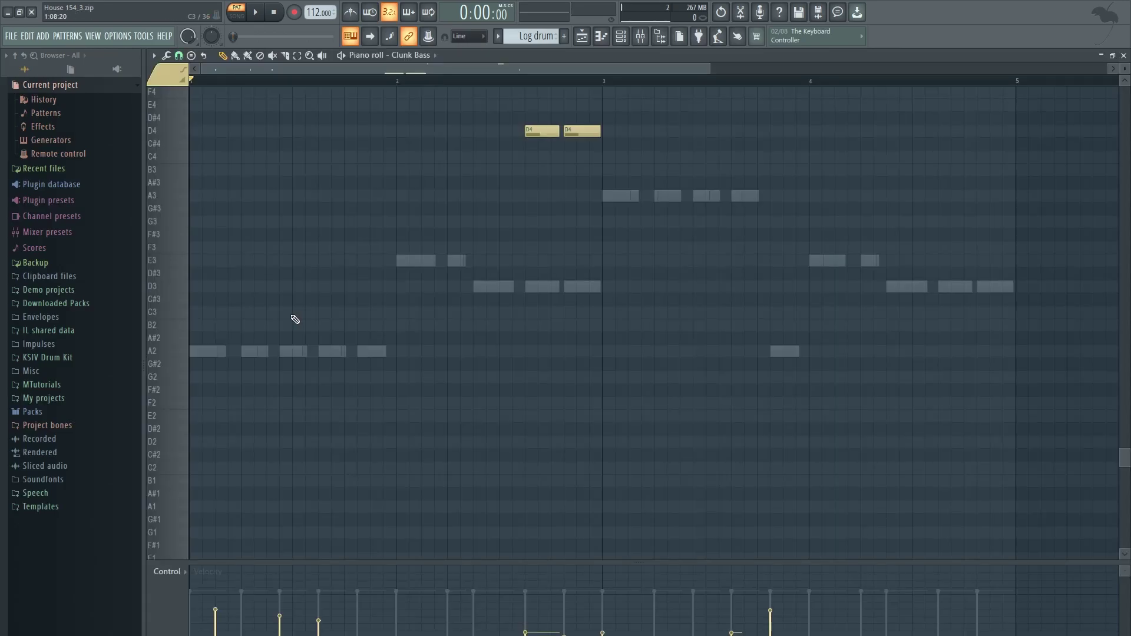
{"action": "key", "text": "space"}
{"action": "scroll", "coordinate": [399, 334], "scroll_direction": "up", "scroll_amount": 8}
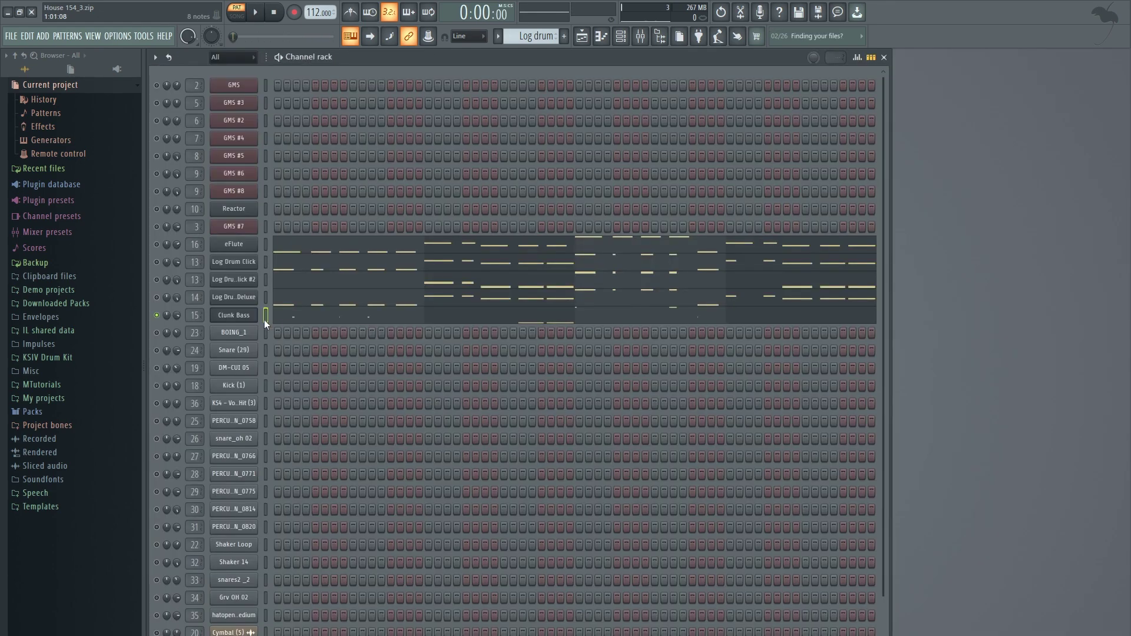
Unmute eFlute and the three Log Drum channels alongside Clunk Bass and play the Log drum pattern's layers together.
{"action": "left_click", "coordinate": [156, 245]}
{"action": "key", "text": "space"}
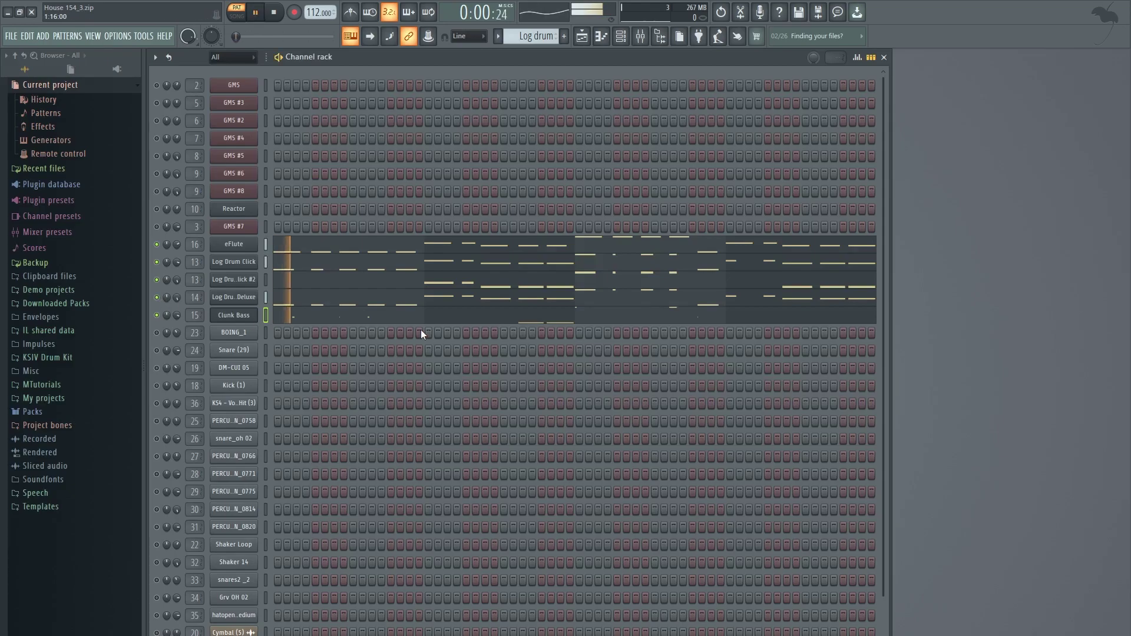